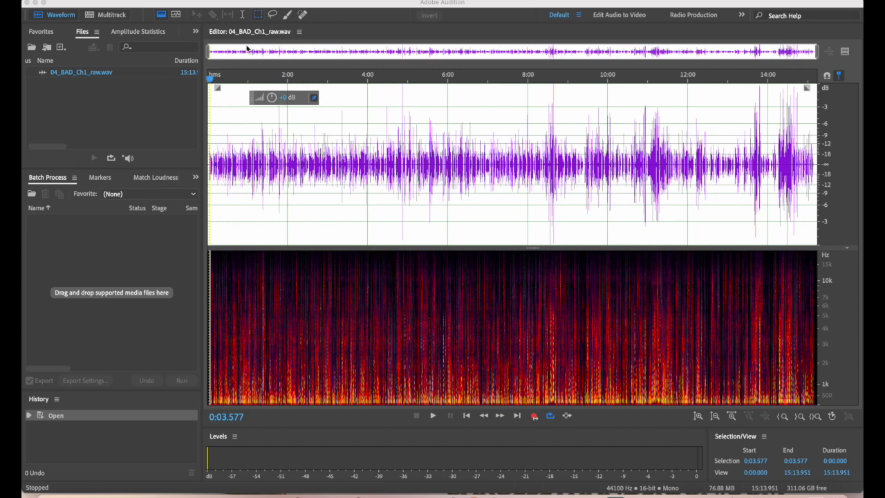
Step: Listen to about the first six seconds of the 04_BAD_Ch1_raw.wav waveform, with the view narrowed to its opening 15 seconds
{"action": "left_click", "coordinate": [817, 54]}
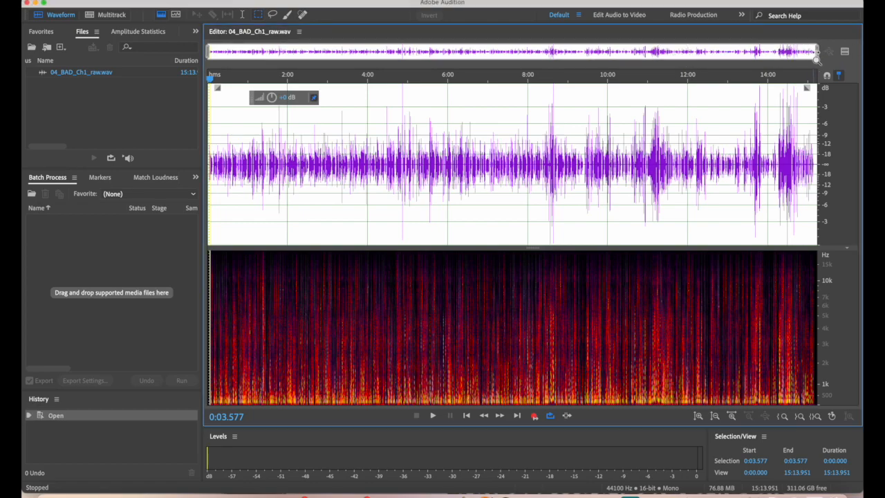
{"action": "left_click_drag", "start_coordinate": [818, 52], "coordinate": [216, 60]}
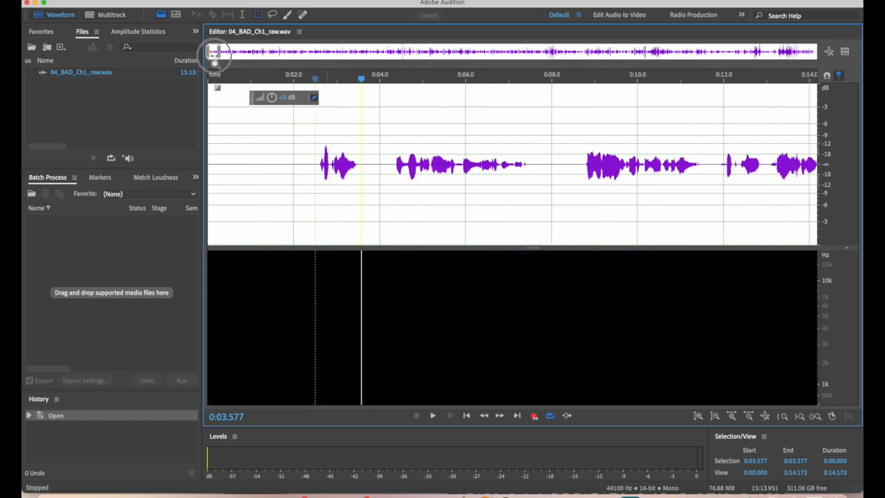
{"action": "left_click", "coordinate": [213, 164]}
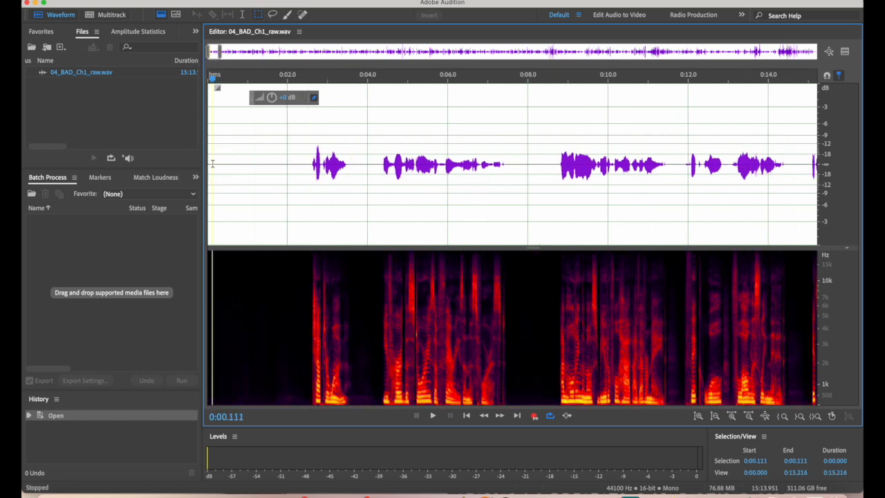
{"action": "key", "text": "space"}
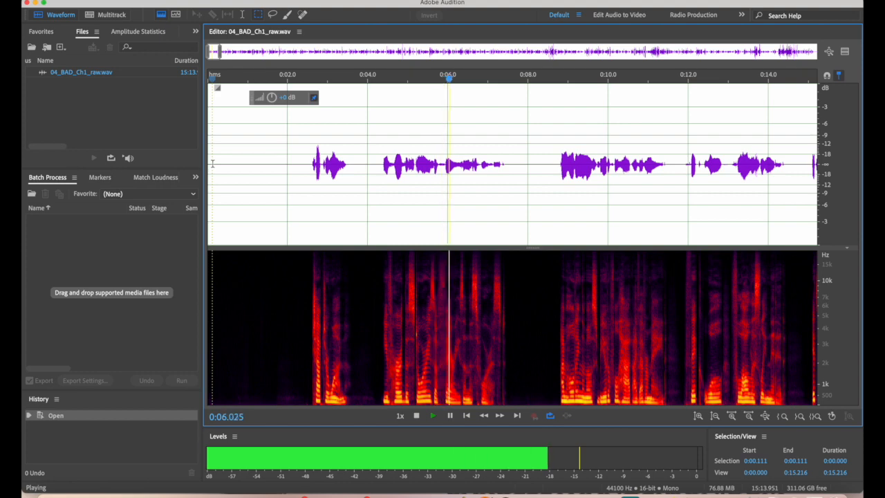
{"action": "key", "text": "space"}
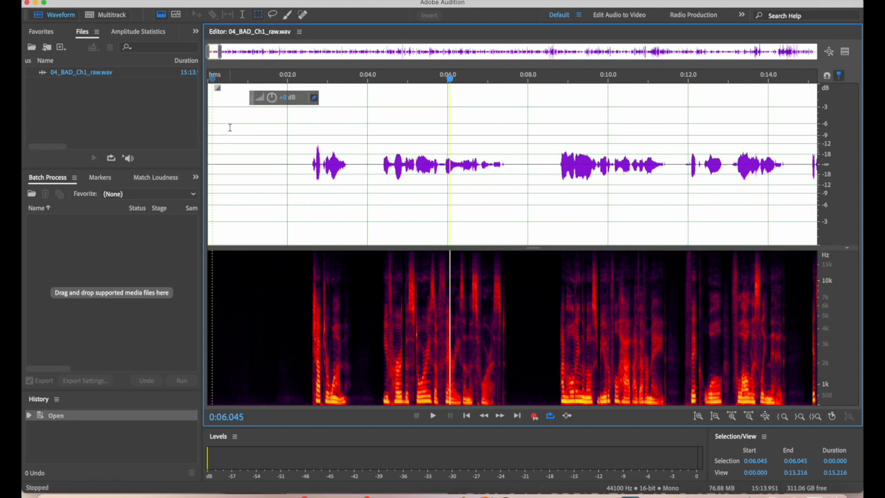
Step: Create a new multitrack session named "Multitrack 1" with the Desktop as its folder location, keeping the remaining session settings
{"action": "left_click", "coordinate": [67, 19]}
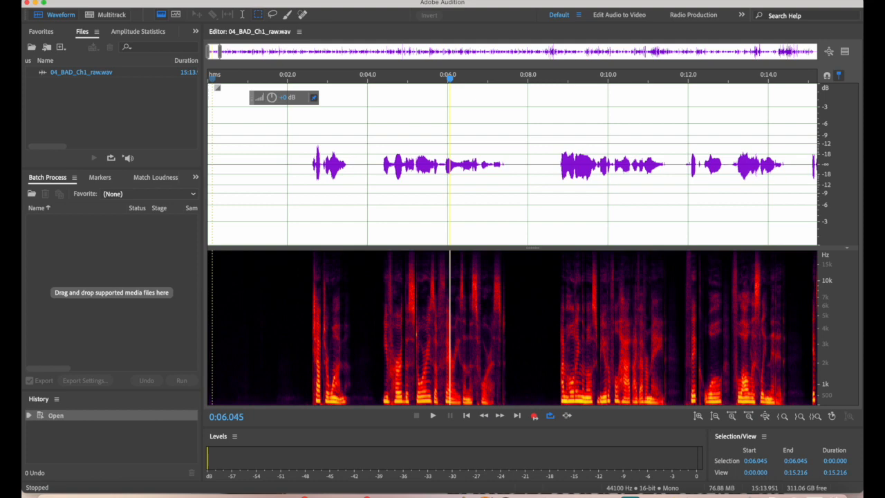
{"action": "left_click", "coordinate": [117, 1]}
{"action": "mouse_move", "coordinate": [130, 6]}
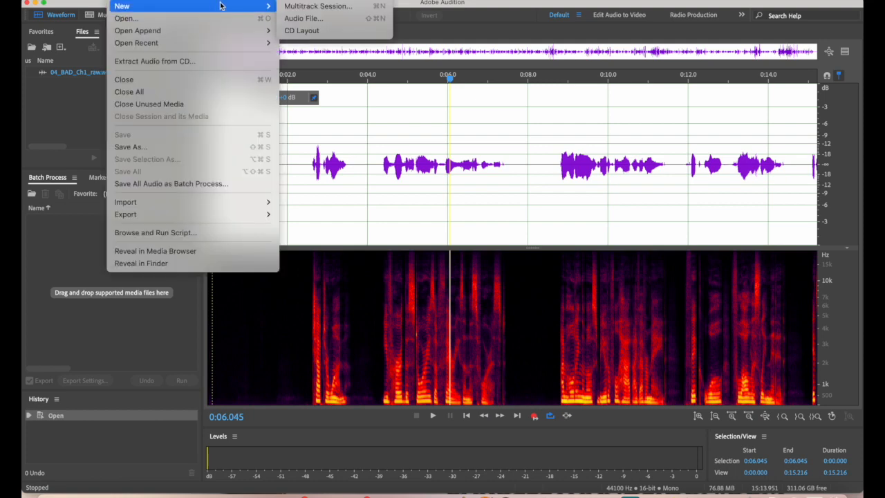
{"action": "left_click", "coordinate": [305, 9]}
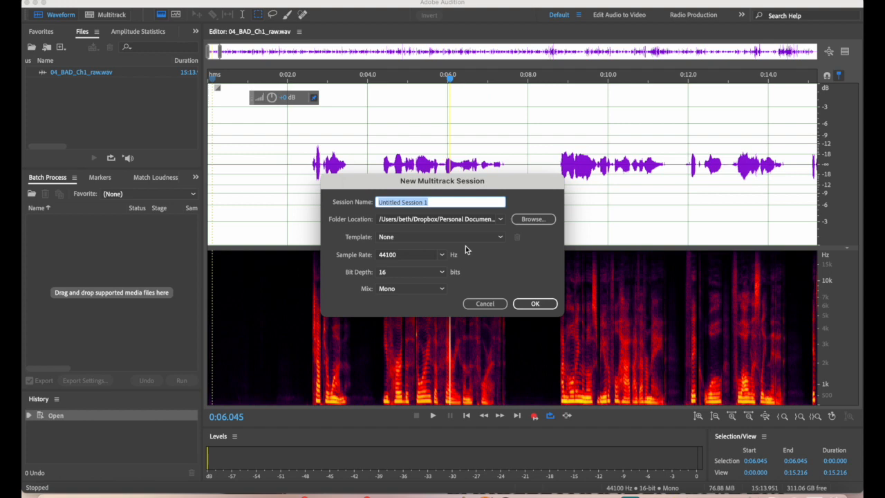
{"action": "type", "text": "Mu"}
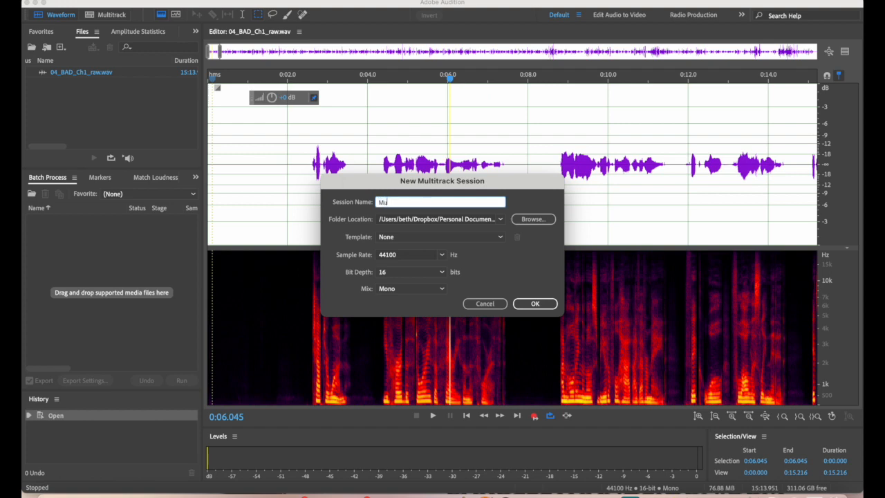
{"action": "type", "text": "ltitrack 1"}
{"action": "left_click", "coordinate": [533, 218]}
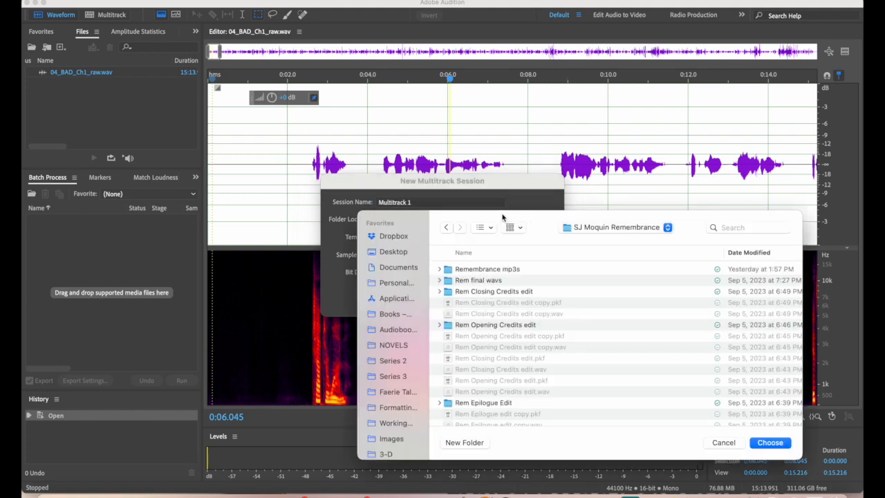
{"action": "left_click", "coordinate": [394, 252]}
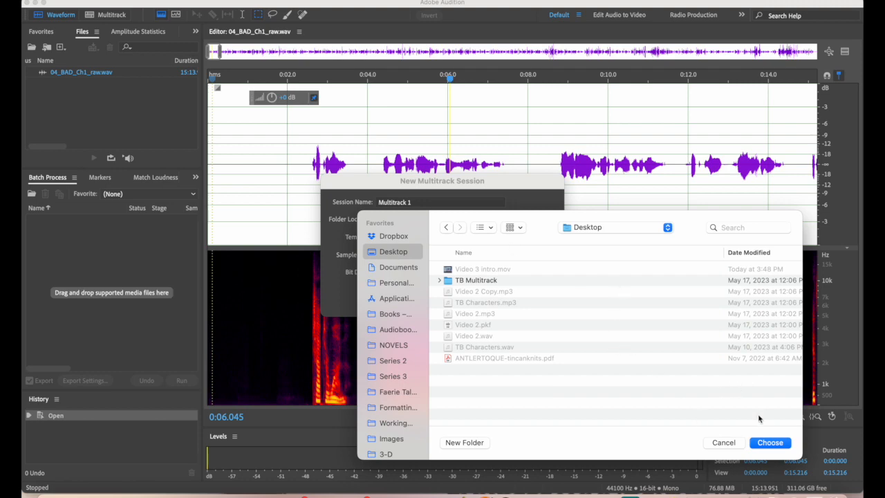
{"action": "left_click", "coordinate": [769, 443]}
{"action": "left_click", "coordinate": [769, 442]}
{"action": "left_click", "coordinate": [535, 304]}
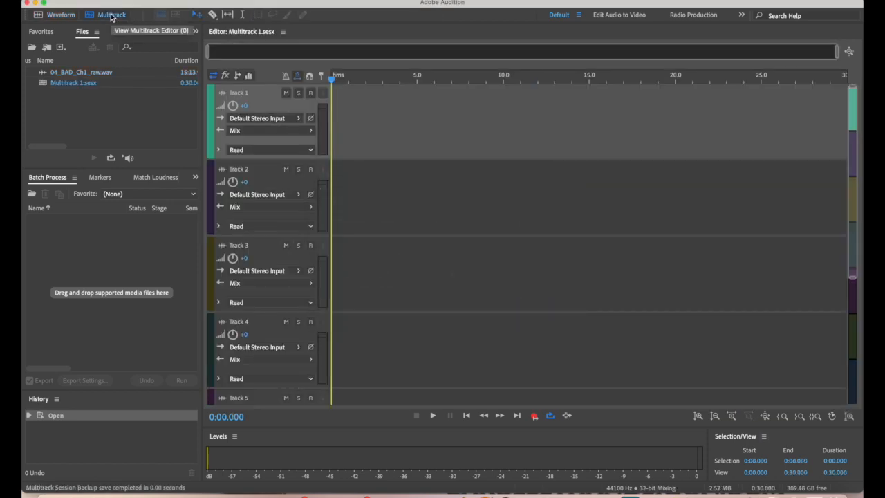
Step: Compare the waveform and multitrack views by switching between them, finishing in the multitrack editor
{"action": "left_click", "coordinate": [54, 13]}
{"action": "left_click", "coordinate": [110, 15]}
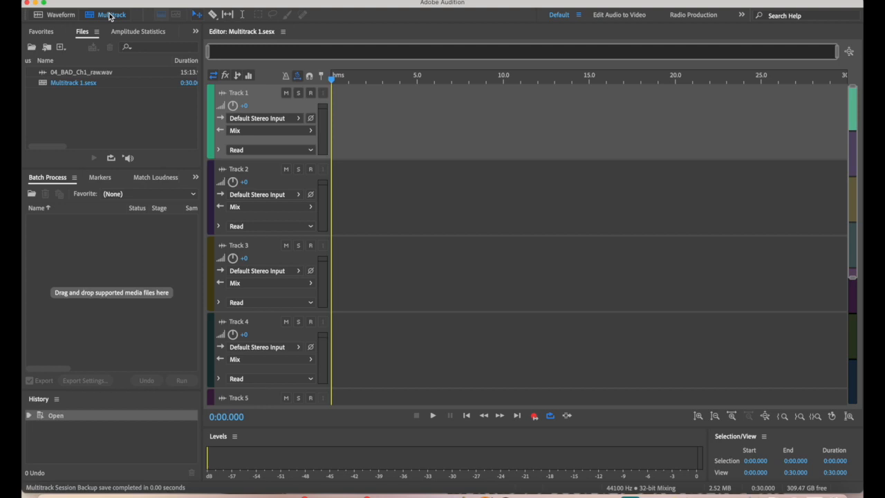
{"action": "key", "text": "9"}
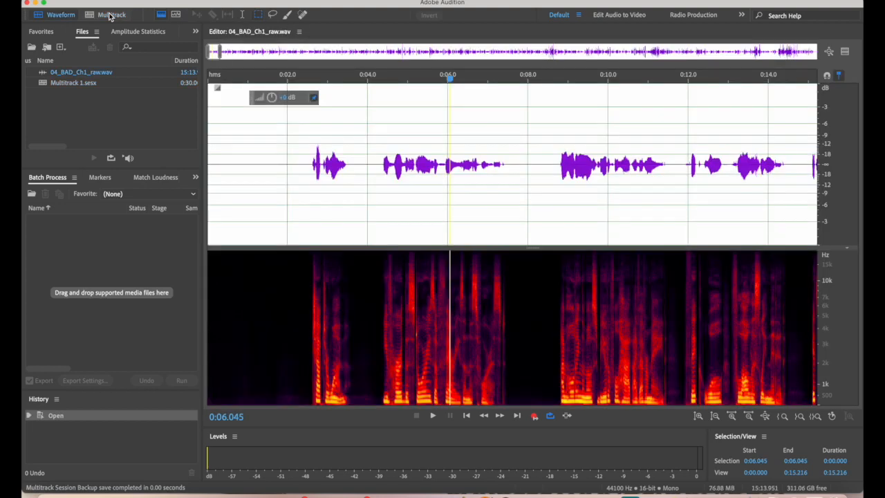
{"action": "left_click", "coordinate": [111, 15]}
{"action": "key", "text": "9"}
{"action": "left_click", "coordinate": [111, 15]}
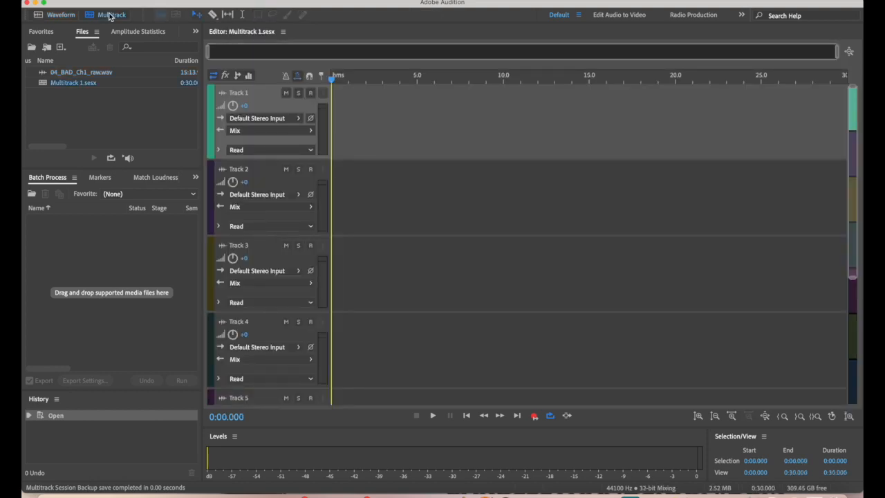
Step: Add 04_BAD_Ch1_raw.wav to Track 1 as a clip starting at the beginning of the timeline
{"action": "left_click", "coordinate": [83, 73]}
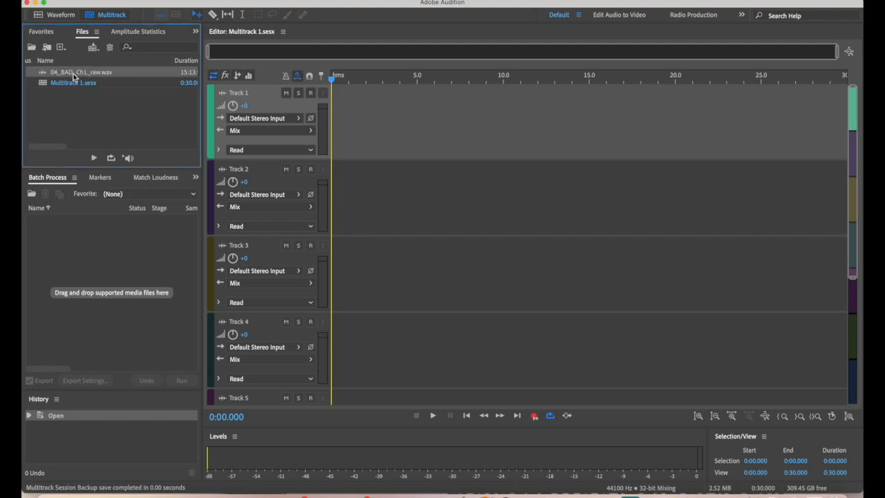
{"action": "left_click_drag", "start_coordinate": [71, 73], "coordinate": [262, 117]}
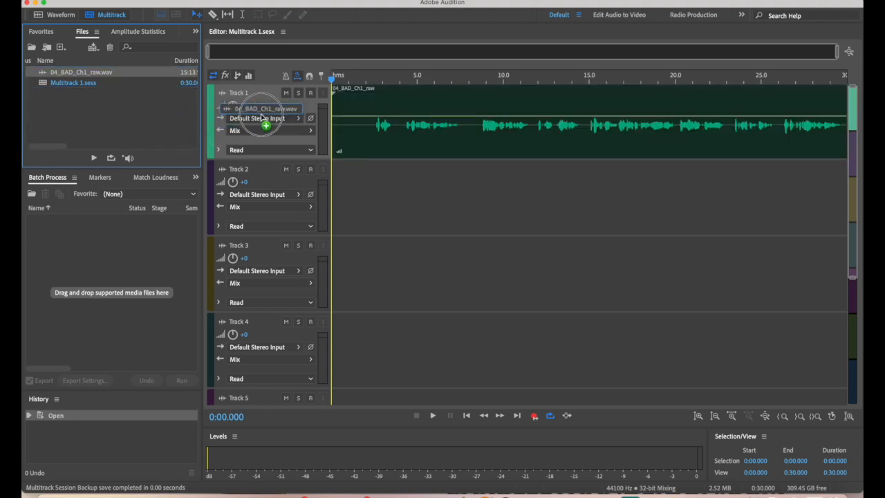
{"action": "left_click_drag", "start_coordinate": [261, 117], "coordinate": [262, 119]}
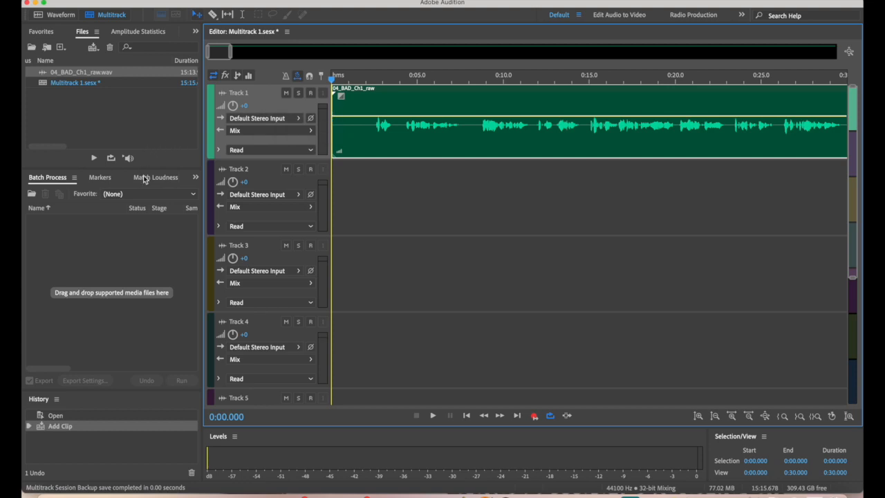
Step: Show the clip's Properties panel and close it again
{"action": "left_click", "coordinate": [195, 179]}
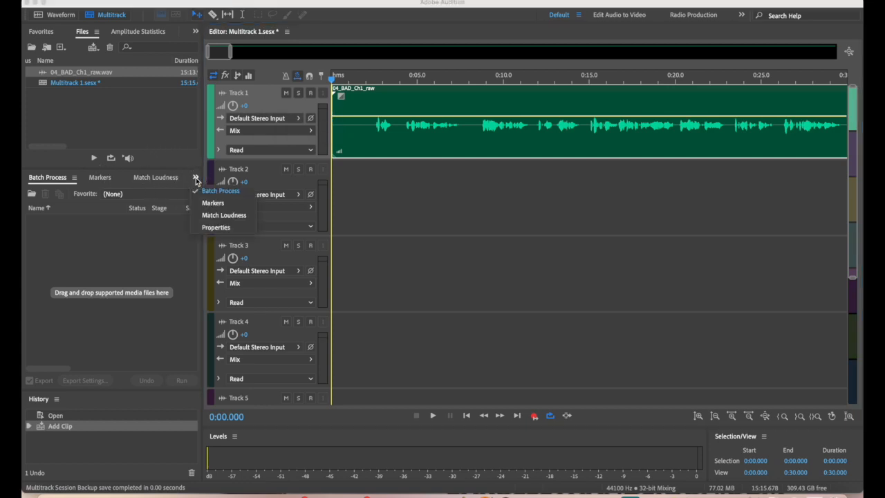
{"action": "left_click", "coordinate": [210, 227]}
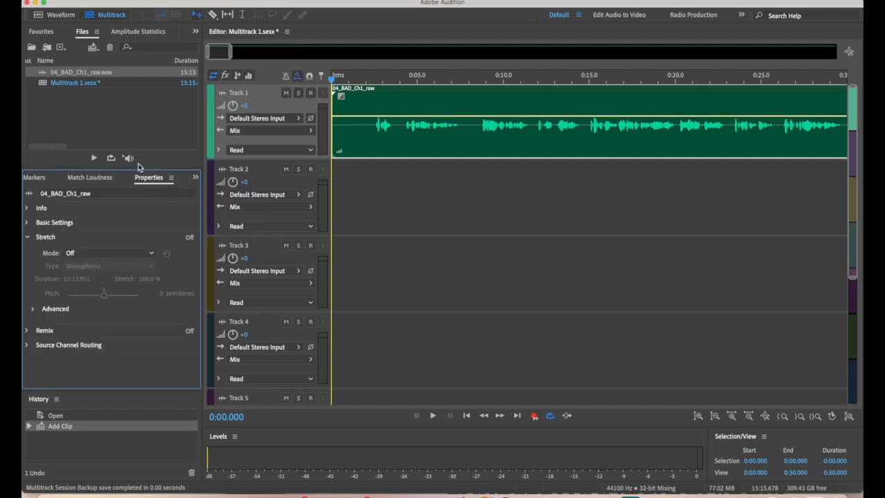
{"action": "left_click", "coordinate": [172, 179]}
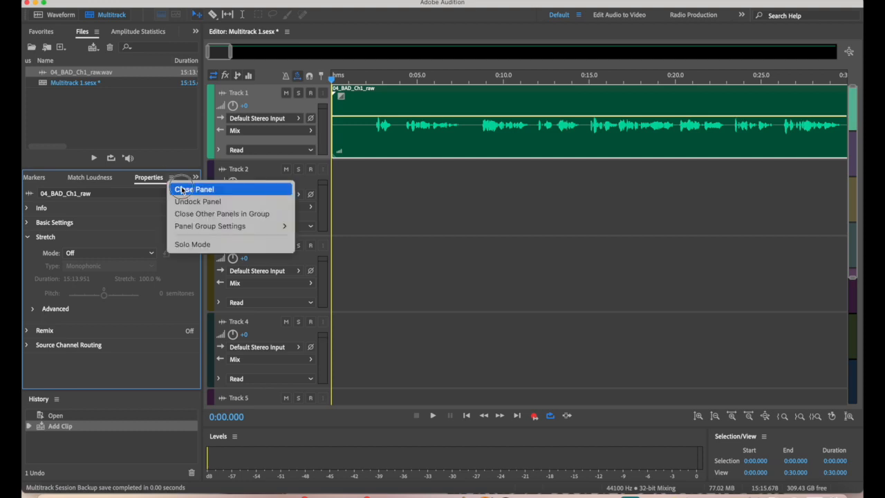
{"action": "left_click", "coordinate": [182, 189]}
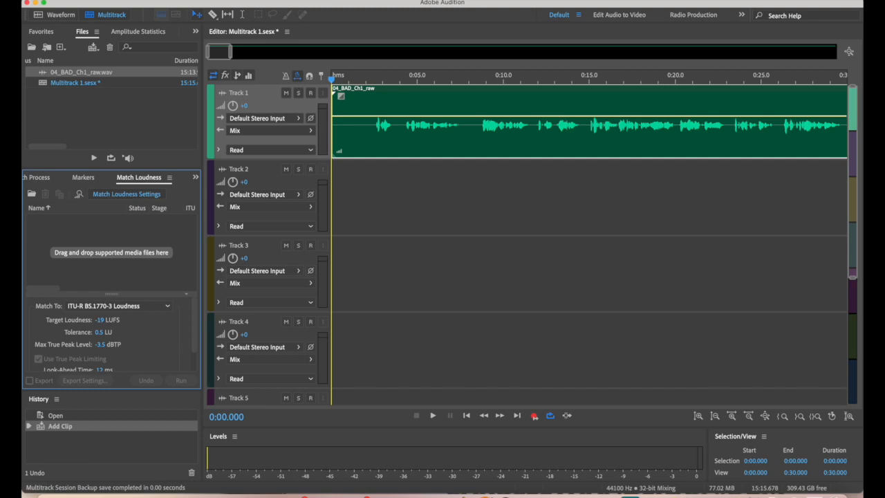
Step: Reopen the Properties panel for the 04_BAD_Ch1_raw clip
{"action": "left_click", "coordinate": [332, 1]}
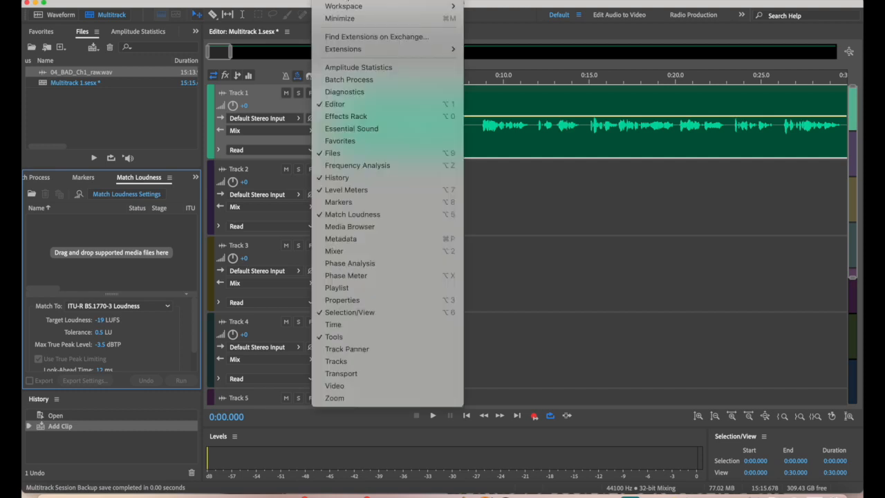
{"action": "left_click", "coordinate": [352, 300]}
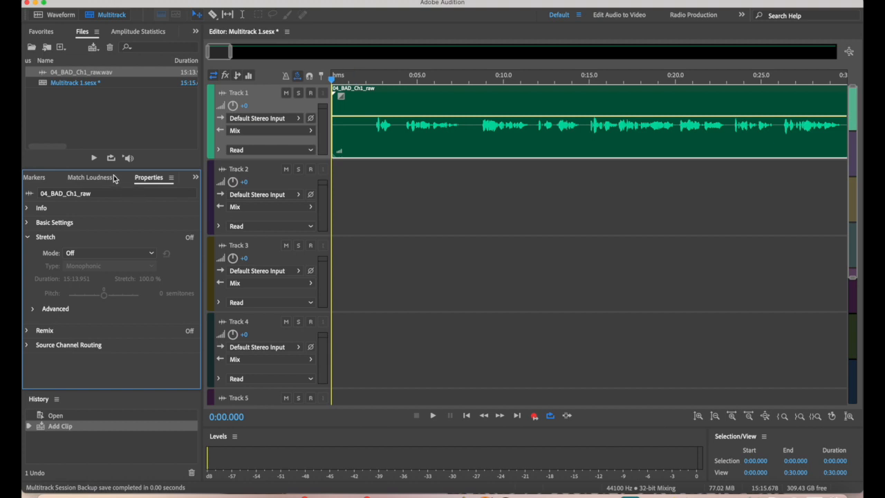
Step: Dock the Properties panel beside the editor, then return it to its original group after Match Loudness
{"action": "left_click_drag", "start_coordinate": [147, 182], "coordinate": [326, 37]}
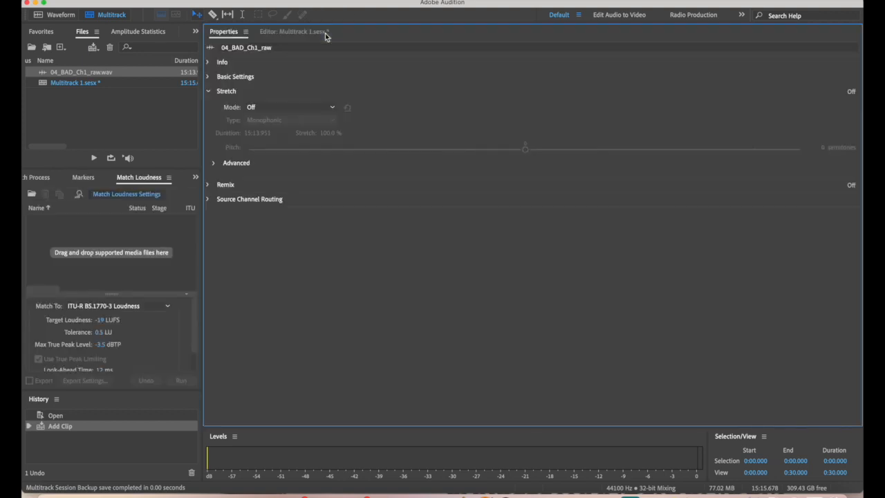
{"action": "left_click", "coordinate": [246, 34]}
{"action": "left_click", "coordinate": [193, 121]}
{"action": "left_click_drag", "start_coordinate": [225, 36], "coordinate": [179, 182]}
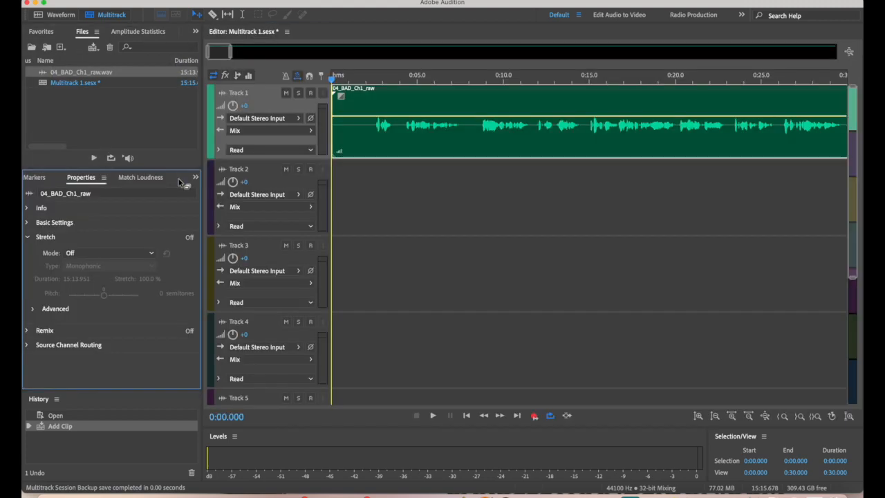
{"action": "left_click_drag", "start_coordinate": [92, 180], "coordinate": [166, 185]}
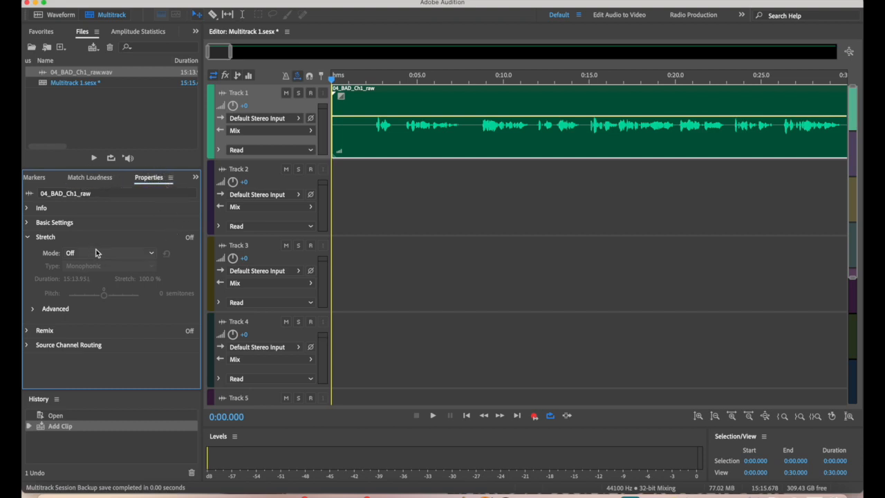
Step: Set the clip's stretch mode to Realtime and its stretch to 50%
{"action": "left_click", "coordinate": [28, 237]}
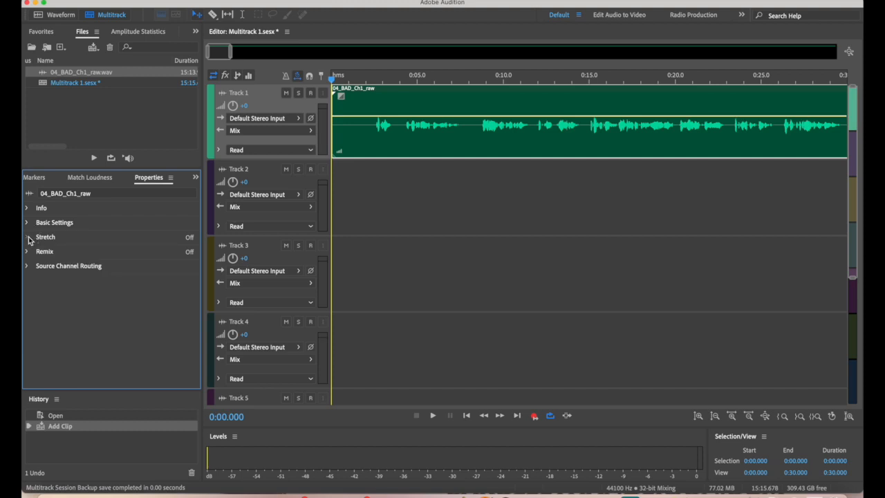
{"action": "left_click", "coordinate": [28, 237]}
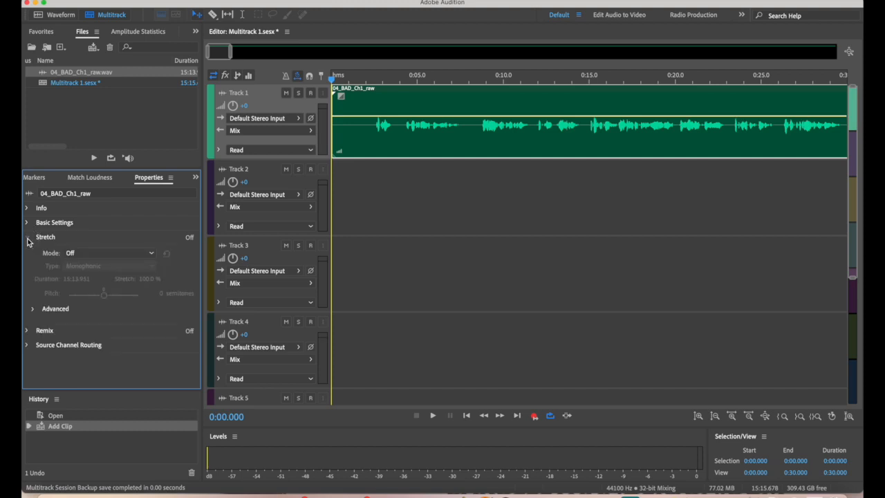
{"action": "left_click", "coordinate": [151, 253]}
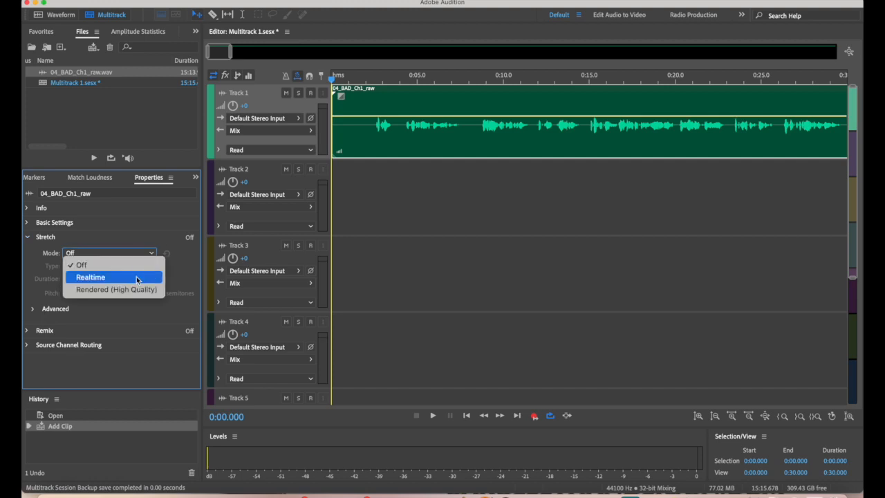
{"action": "left_click", "coordinate": [137, 279]}
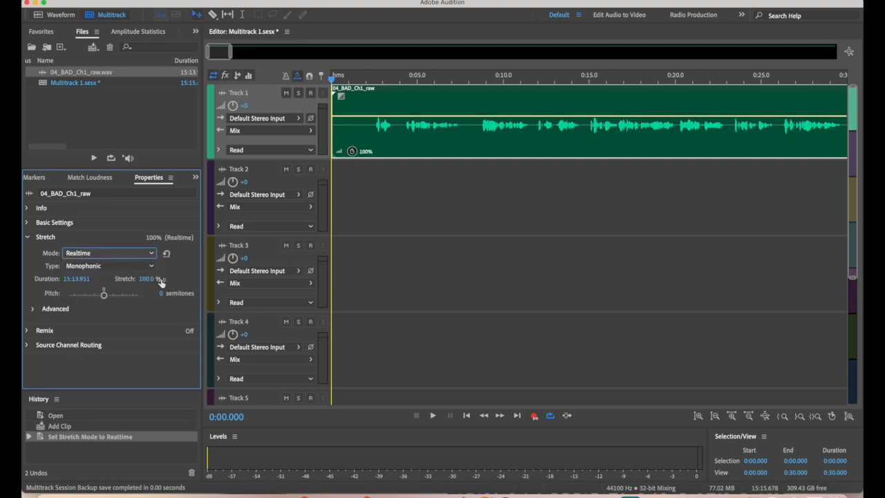
{"action": "left_click", "coordinate": [146, 279]}
{"action": "type", "text": "50"}
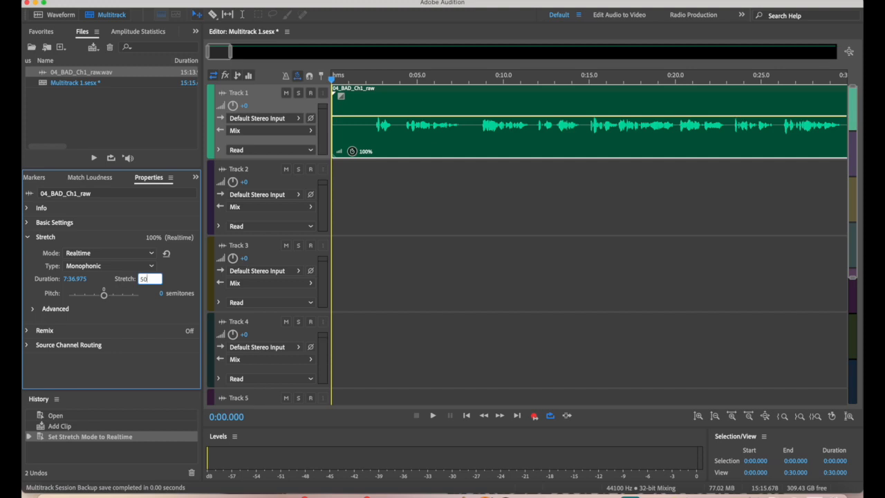
{"action": "key", "text": "Return"}
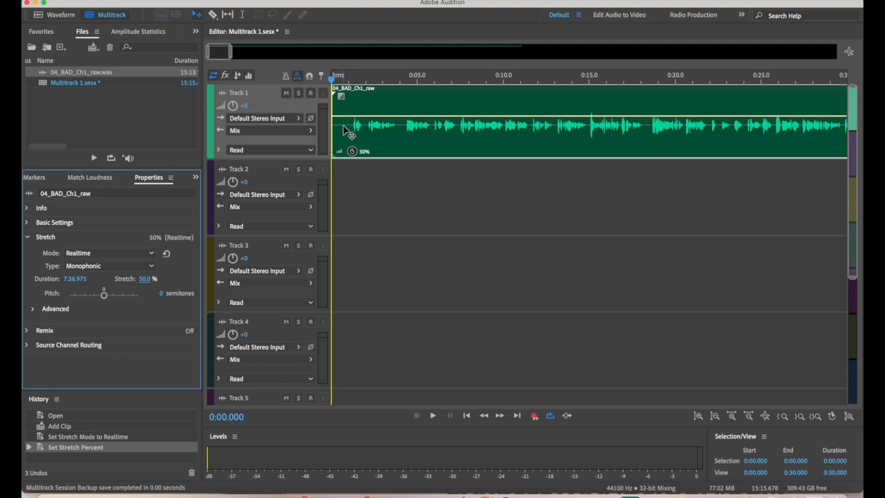
Step: Activate the Time Selection tool and play the sped-up clip from its start, pausing once before continuing through the second sentence
{"action": "left_click", "coordinate": [242, 17]}
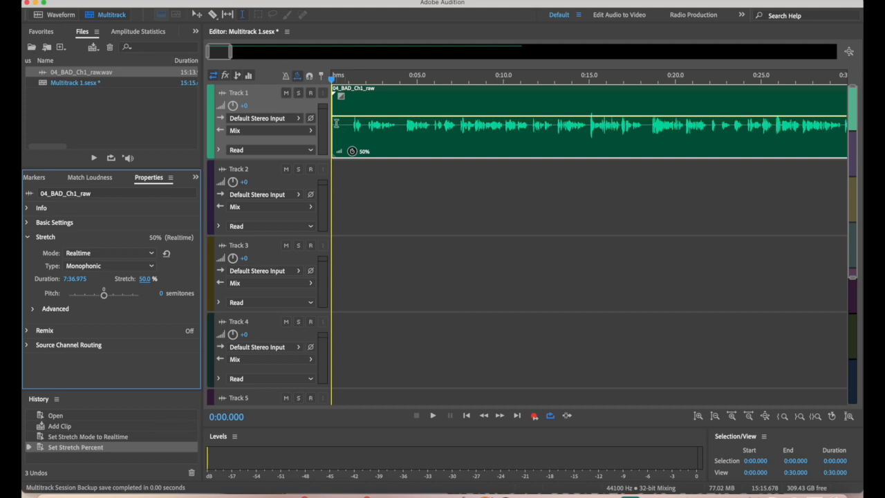
{"action": "left_click", "coordinate": [333, 78]}
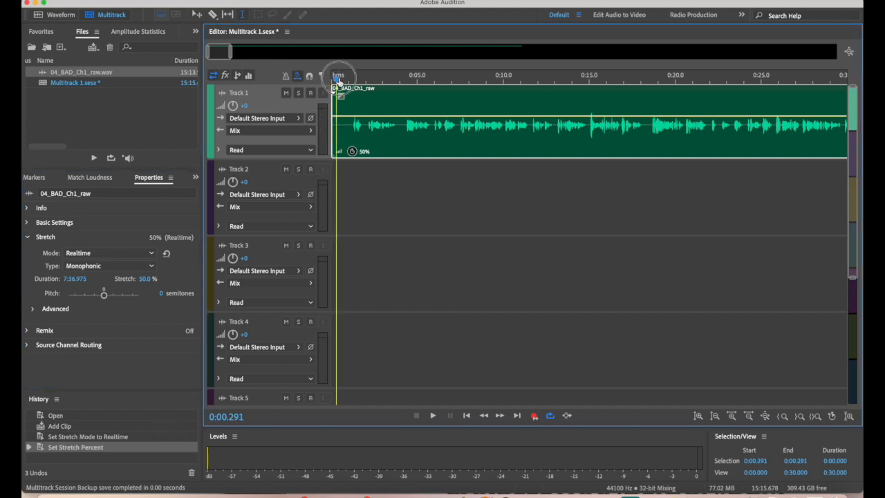
{"action": "left_click", "coordinate": [335, 79]}
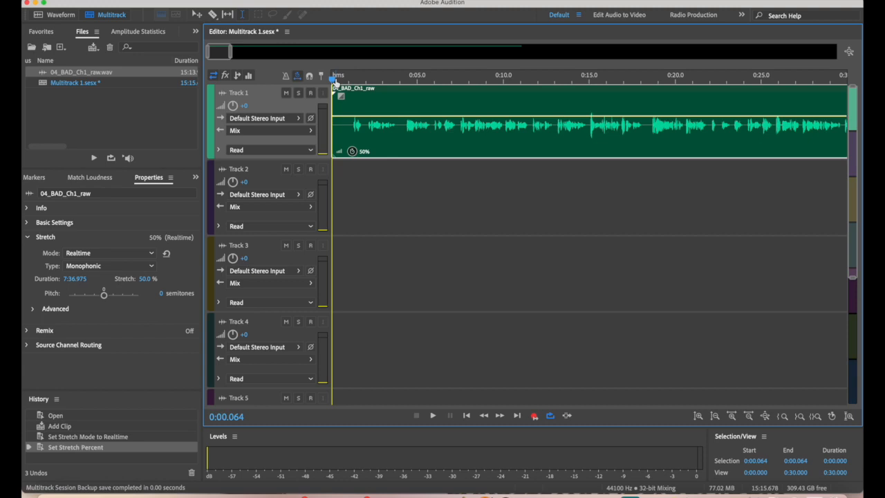
{"action": "key", "text": "space"}
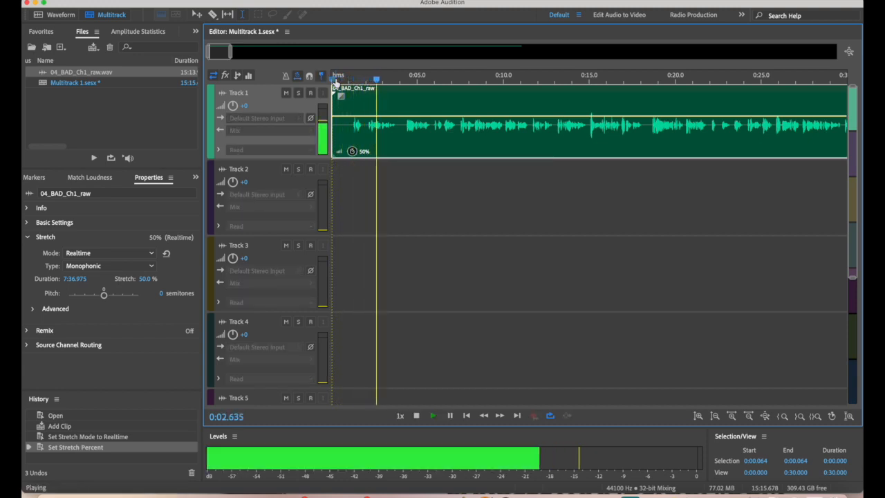
{"action": "key", "text": "space"}
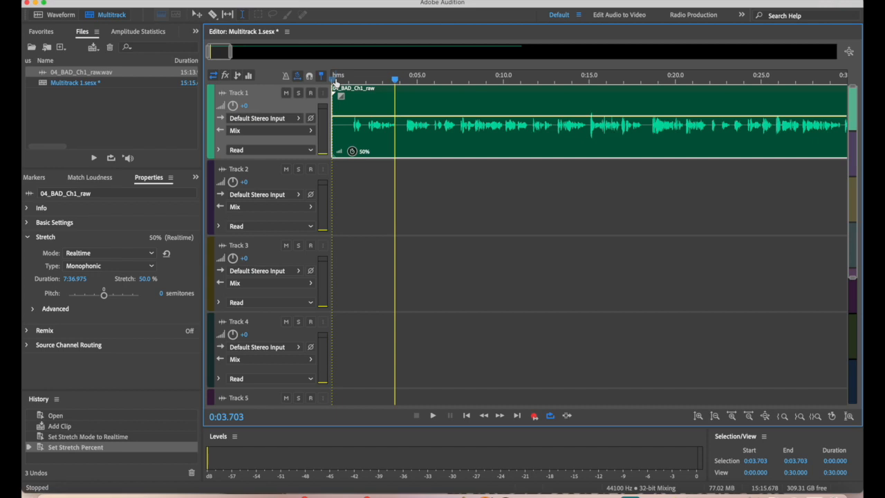
{"action": "key", "text": "space"}
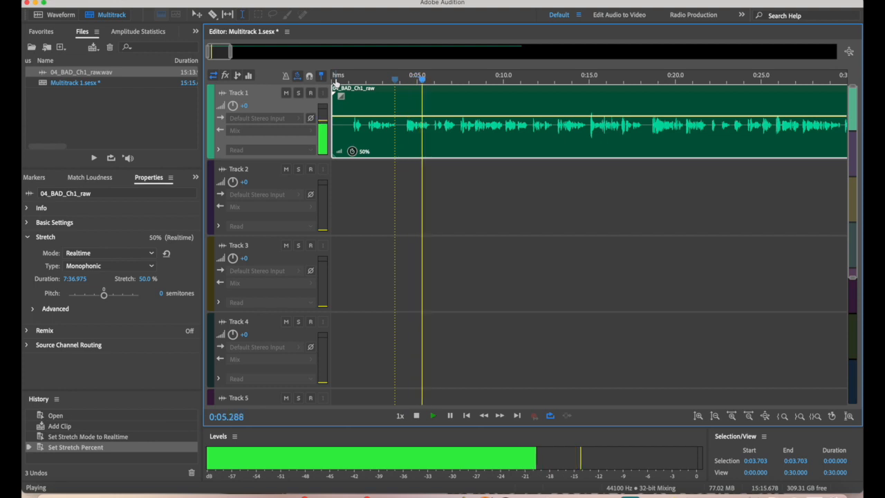
{"action": "key", "text": "space"}
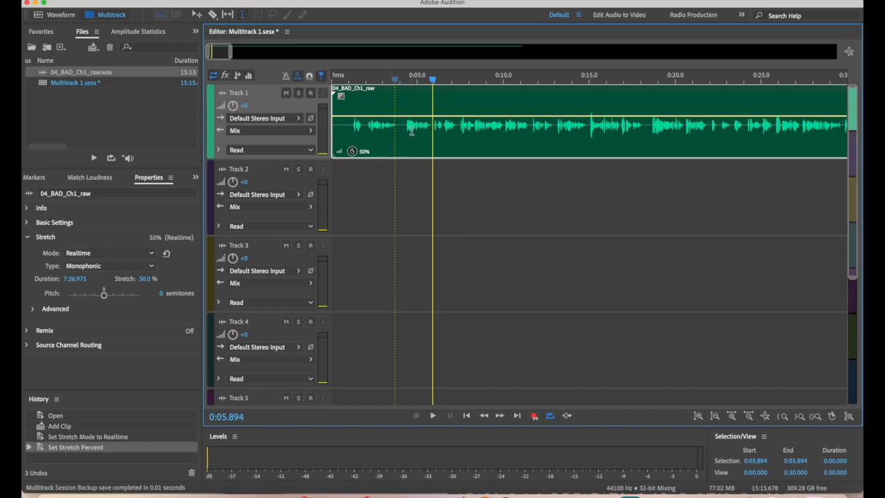
Step: Mark the session at about 0:04.2, then play the same spot in the 04_BAD_Ch1_raw waveform from about 0:08.4
{"action": "left_click", "coordinate": [403, 122]}
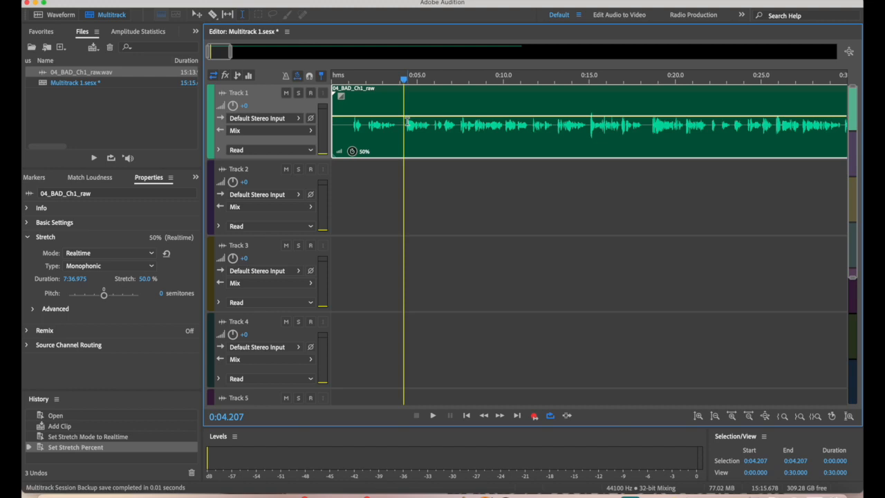
{"action": "left_click", "coordinate": [60, 16]}
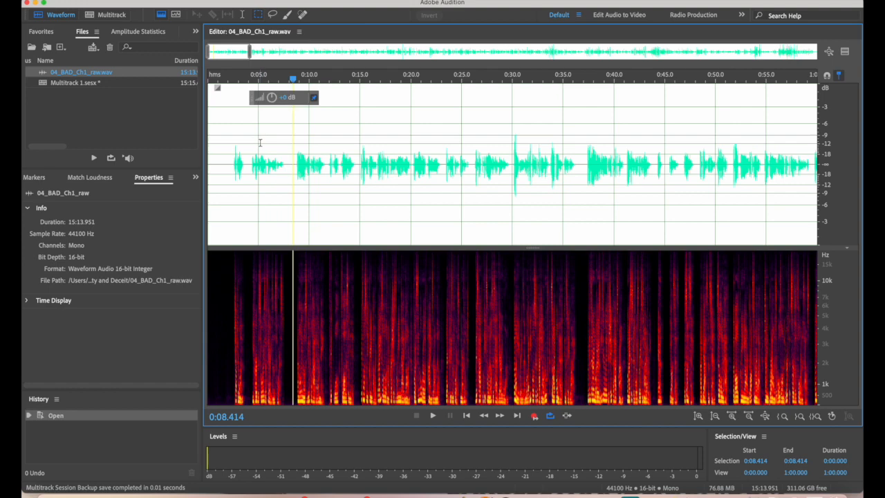
{"action": "left_click", "coordinate": [292, 156]}
{"action": "key", "text": "space"}
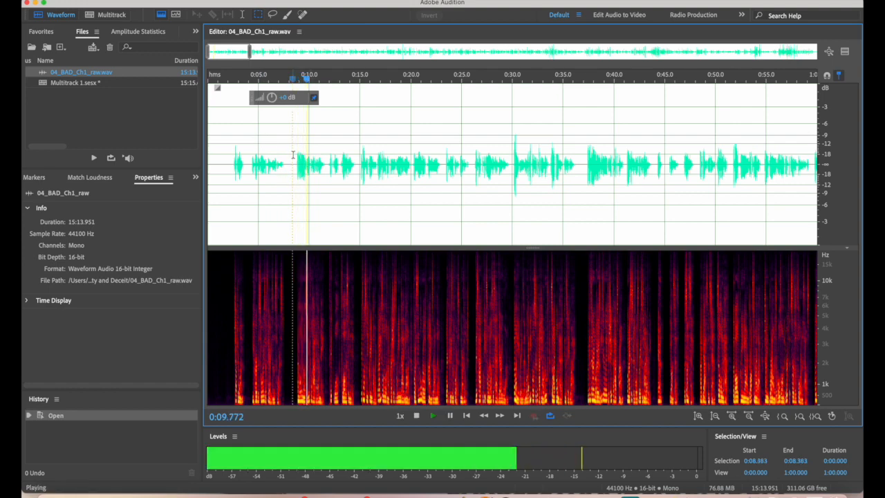
{"action": "key", "text": "space"}
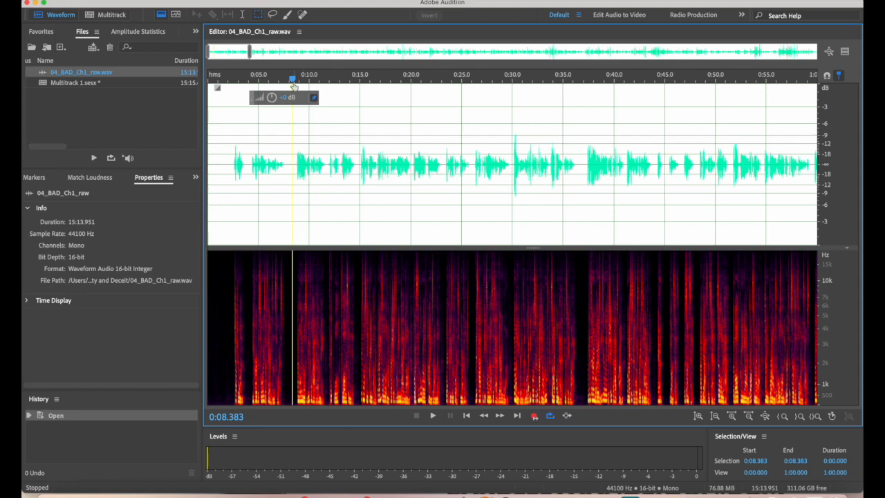
{"action": "left_click_drag", "start_coordinate": [293, 81], "coordinate": [292, 80]}
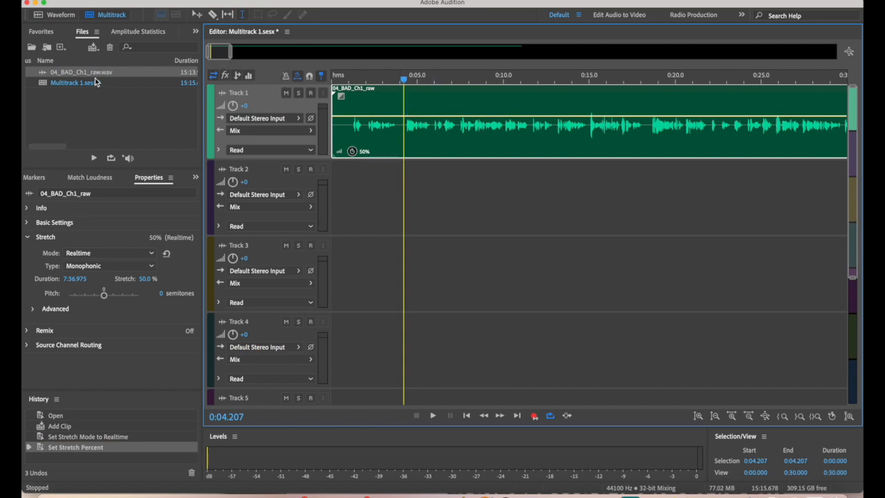
Step: In the 04_BAD_Ch1_raw waveform, select the phrase to rerecord, from 0:07.448 to 0:11.884
{"action": "left_click", "coordinate": [61, 15]}
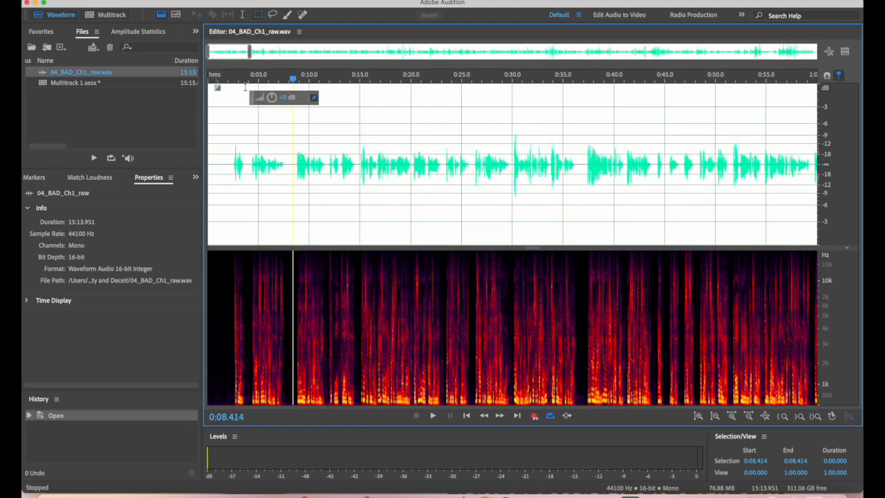
{"action": "left_click", "coordinate": [293, 164]}
{"action": "scroll", "coordinate": [293, 167], "scroll_direction": "up", "scroll_amount": 5}
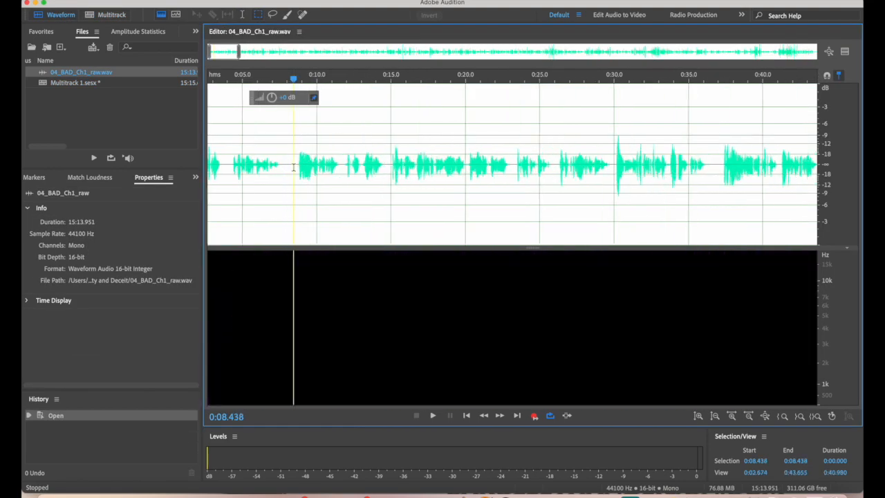
{"action": "scroll", "coordinate": [384, 188], "scroll_direction": "down", "scroll_amount": 2}
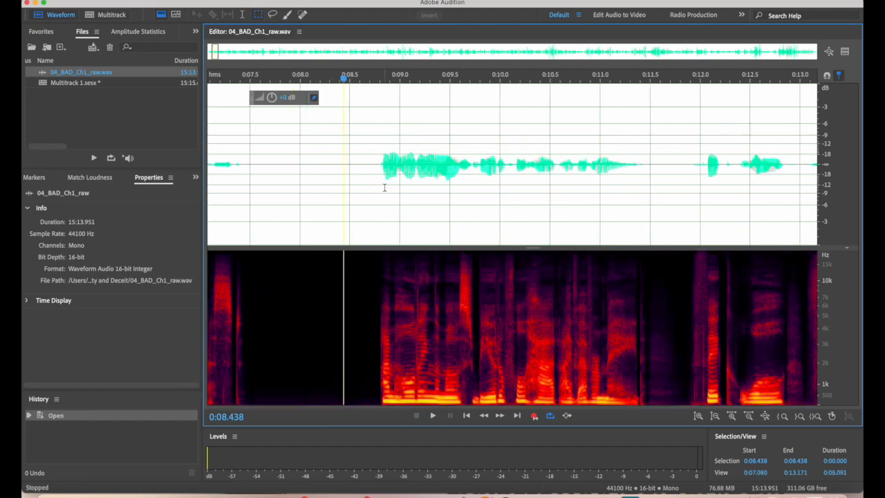
{"action": "scroll", "coordinate": [384, 187], "scroll_direction": "down", "scroll_amount": 2}
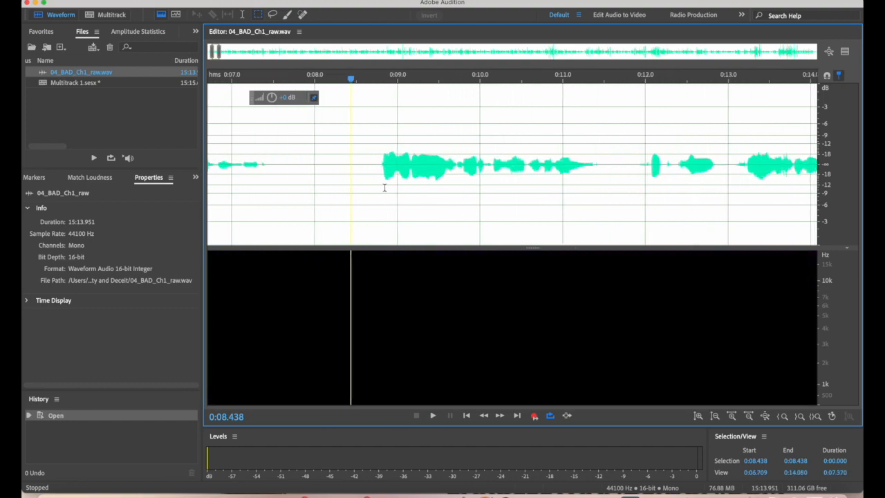
{"action": "scroll", "coordinate": [384, 187], "scroll_direction": "down", "scroll_amount": 1}
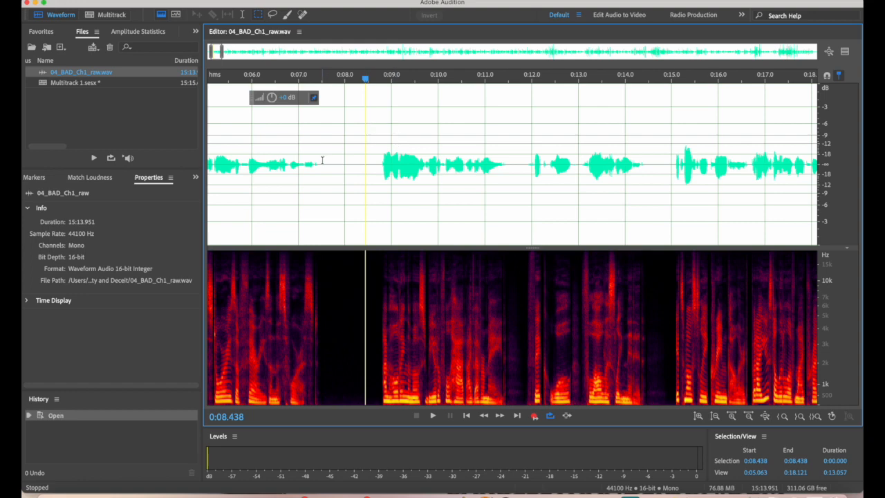
{"action": "left_click", "coordinate": [318, 163]}
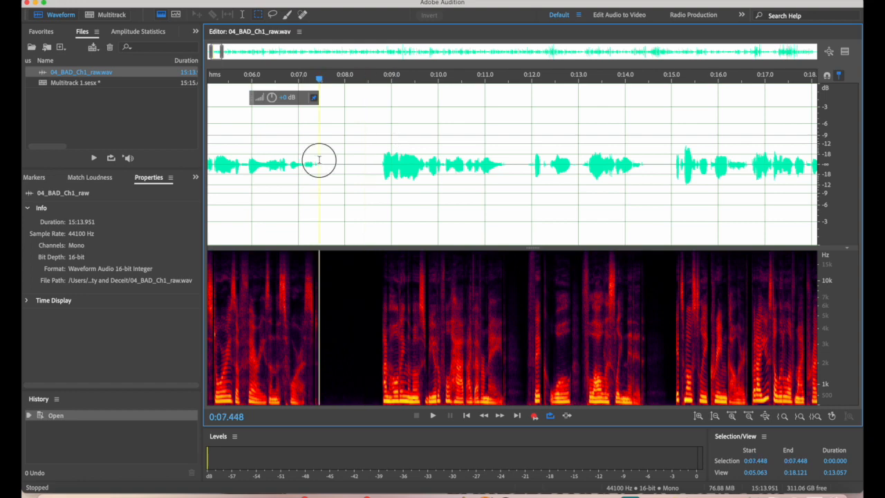
{"action": "left_click", "coordinate": [319, 165]}
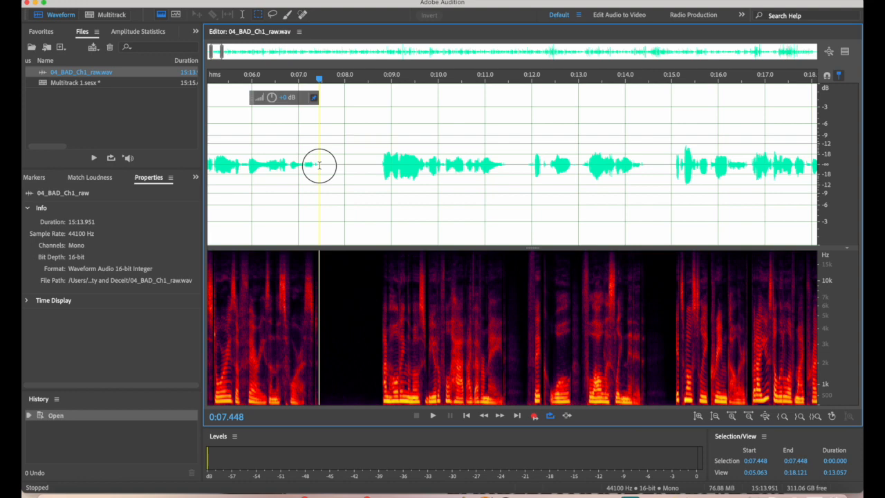
{"action": "left_click_drag", "start_coordinate": [318, 165], "coordinate": [526, 189]}
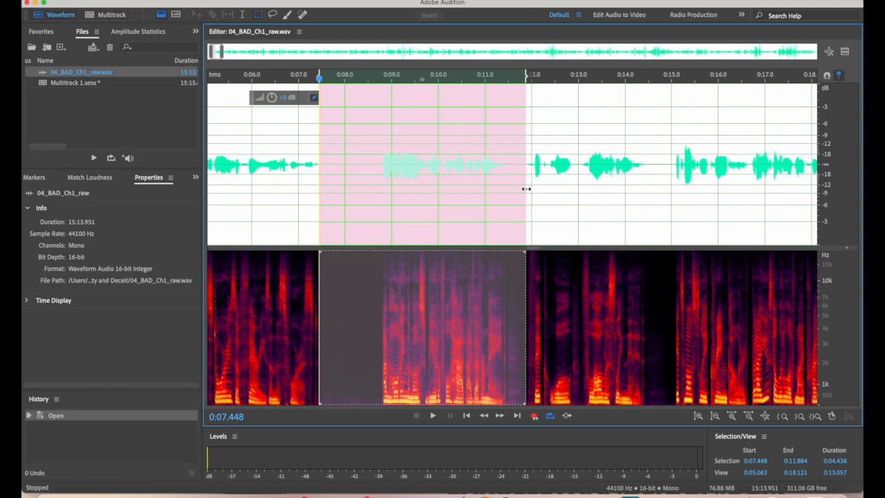
Step: Play the selected phrase and view the available record modes without changing them
{"action": "key", "text": "space"}
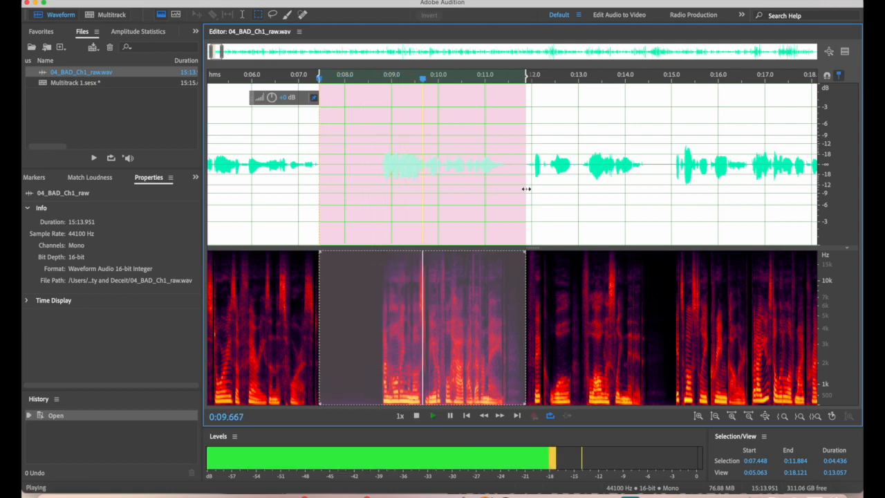
{"action": "key", "text": "space"}
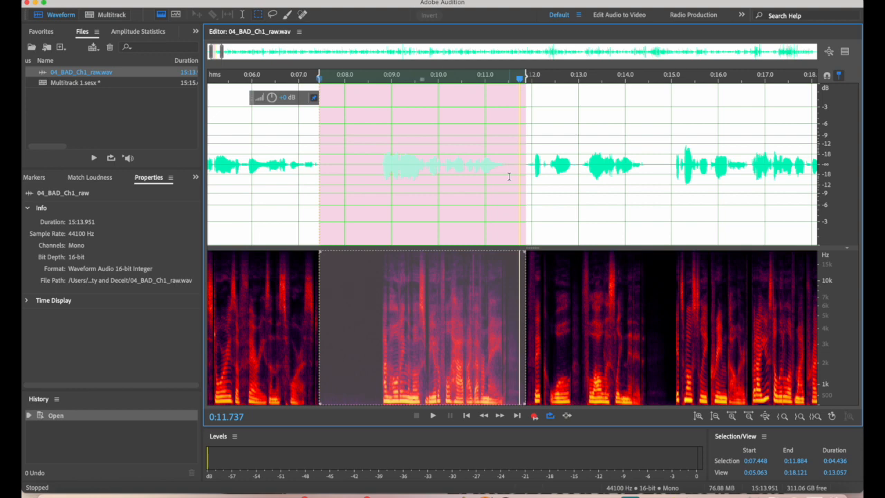
{"action": "right_click", "coordinate": [534, 419]}
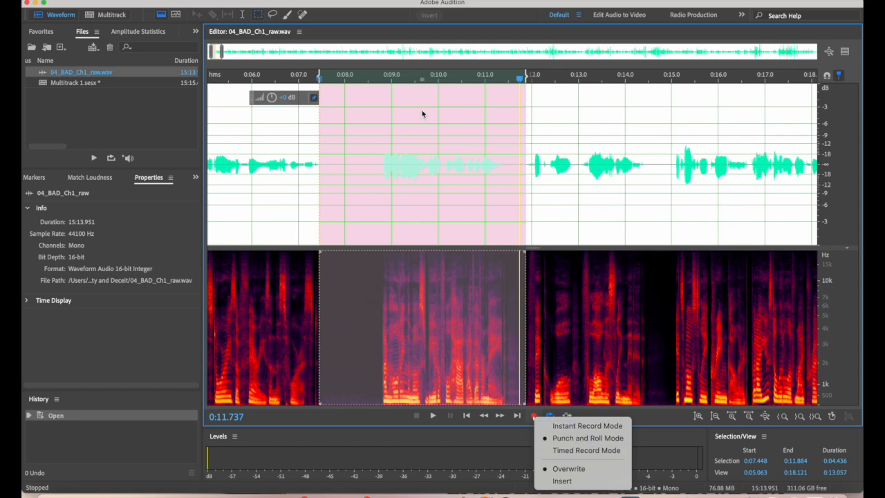
{"action": "left_click", "coordinate": [446, 37]}
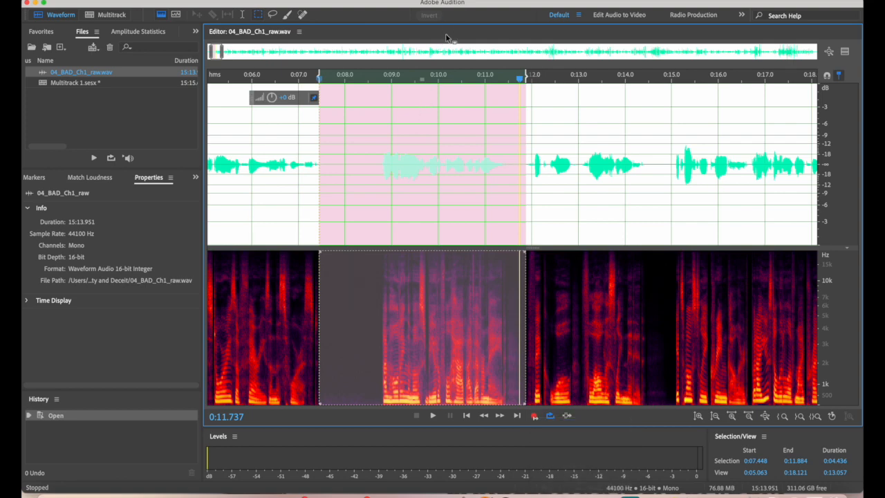
Step: Record a replacement take over the selected phrase and undo the recording
{"action": "key", "text": "shift+space"}
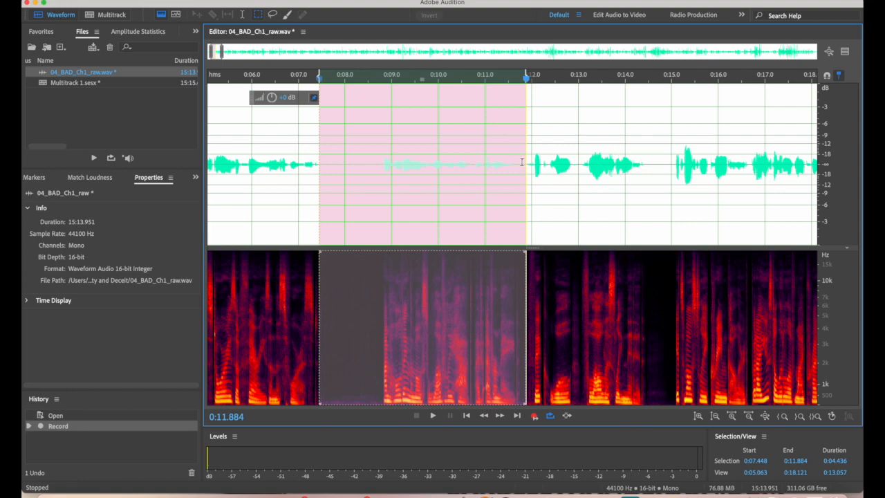
{"action": "key", "text": "super+z"}
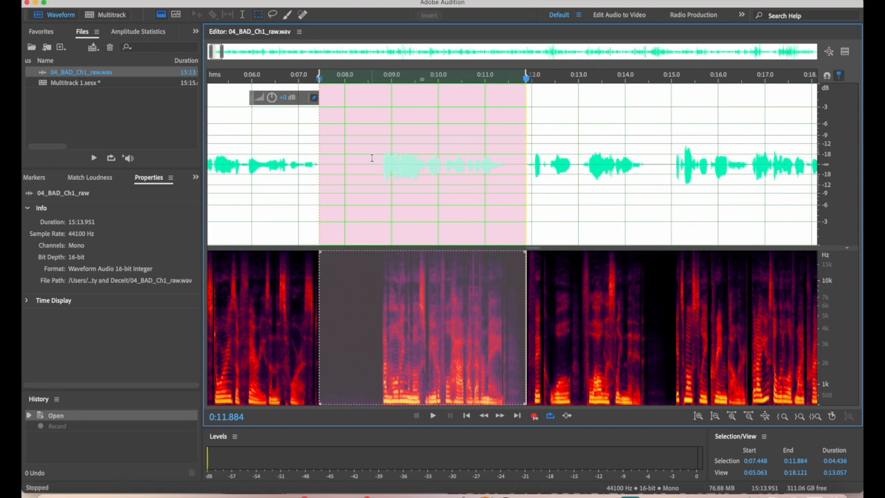
Step: Try another take over the selected phrase, playing it back from about 0:05.4 before undoing the recording
{"action": "key", "text": "shift+space"}
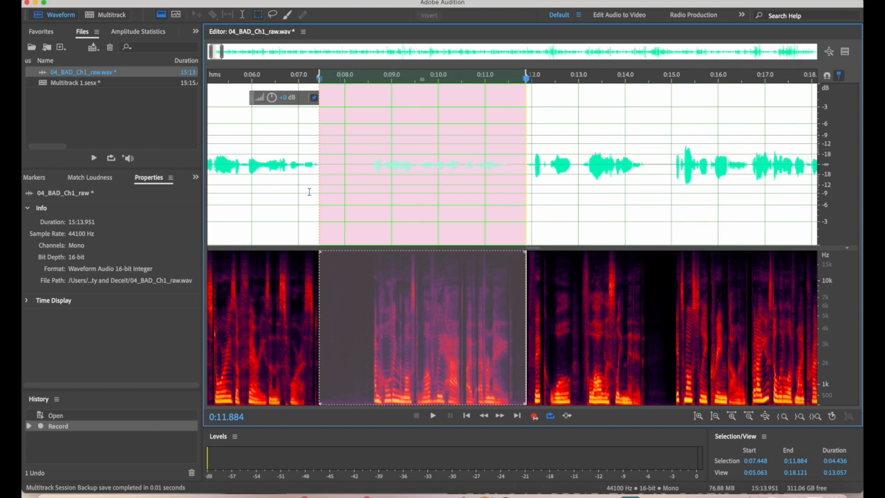
{"action": "left_click", "coordinate": [220, 164]}
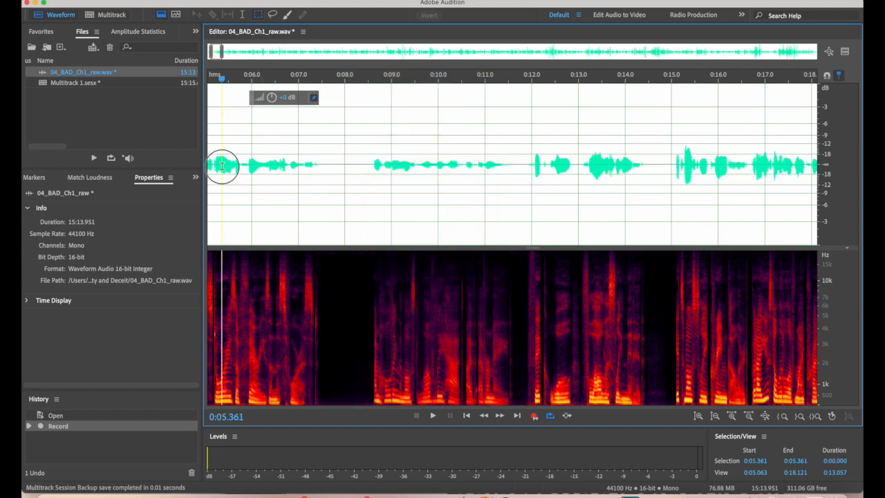
{"action": "key", "text": "space"}
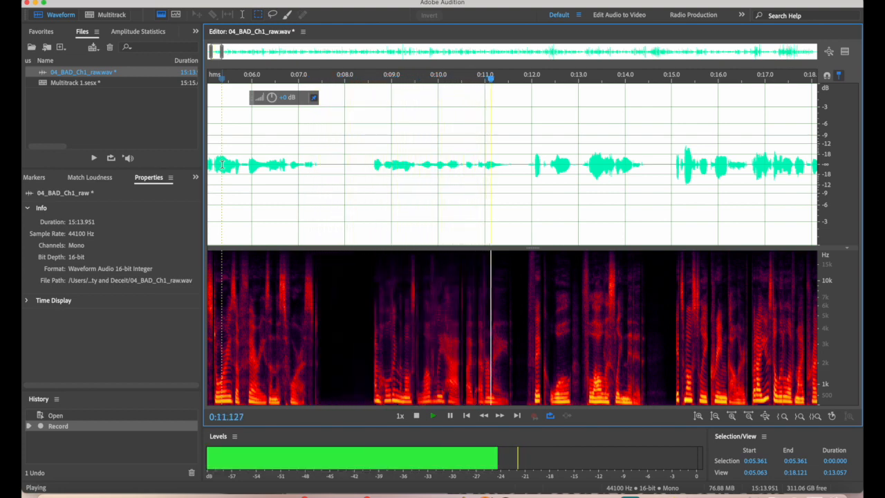
{"action": "key", "text": "space"}
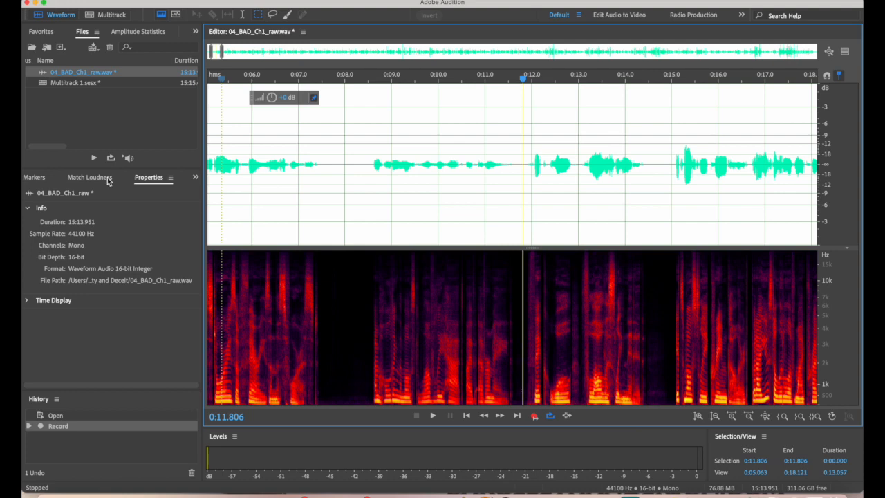
{"action": "key", "text": "ctrl+z"}
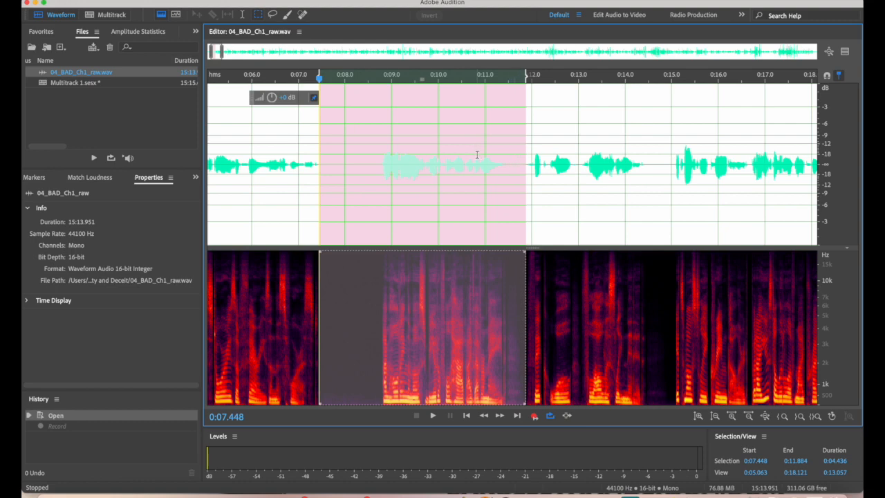
Step: Play the original phrase from about 0:10.0, then place the playhead at 0:11.431, right after its last word
{"action": "left_click", "coordinate": [438, 161]}
{"action": "key", "text": "space"}
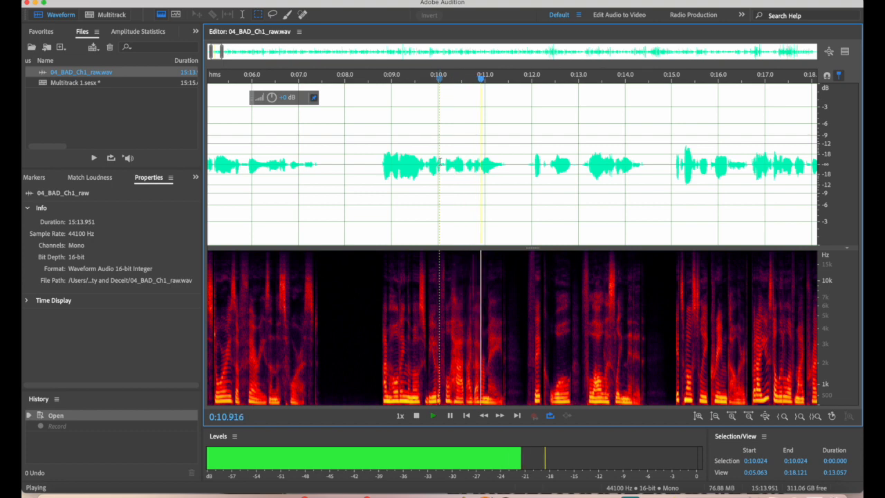
{"action": "key", "text": "space"}
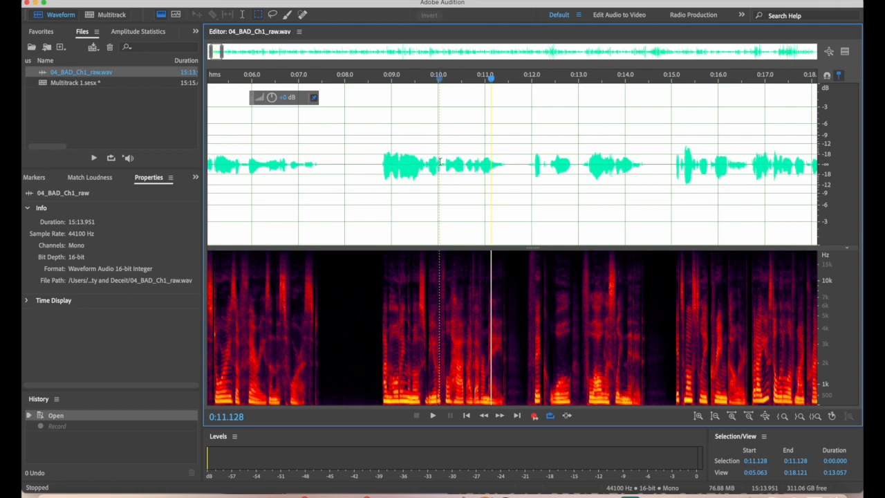
{"action": "left_click", "coordinate": [526, 157]}
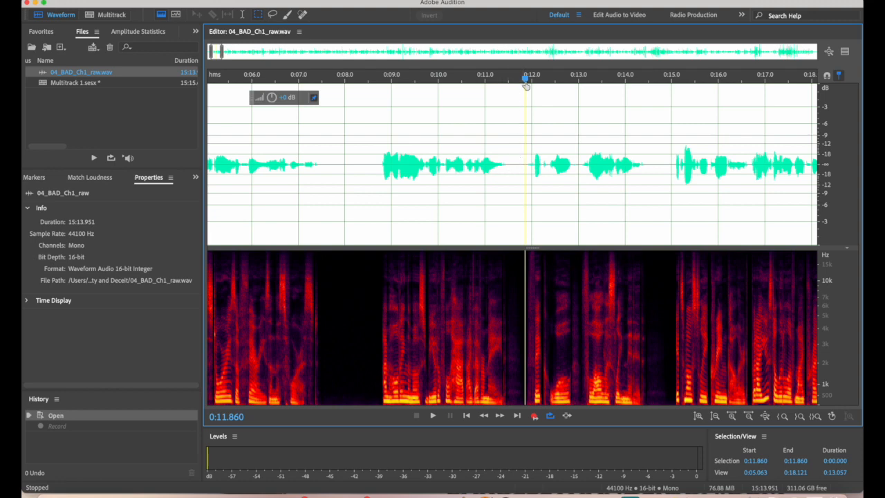
{"action": "left_click_drag", "start_coordinate": [525, 79], "coordinate": [505, 87]}
{"action": "scroll", "coordinate": [503, 136], "scroll_direction": "up", "scroll_amount": 2}
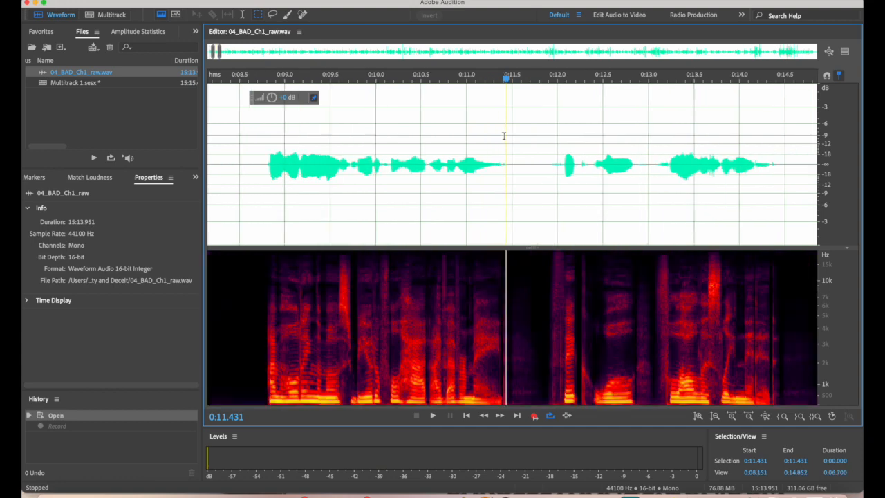
Step: Set punch-and-roll recording to Insert and record a phrase about 2.2 seconds long from 0:11.444
{"action": "left_click_drag", "start_coordinate": [506, 78], "coordinate": [507, 81]}
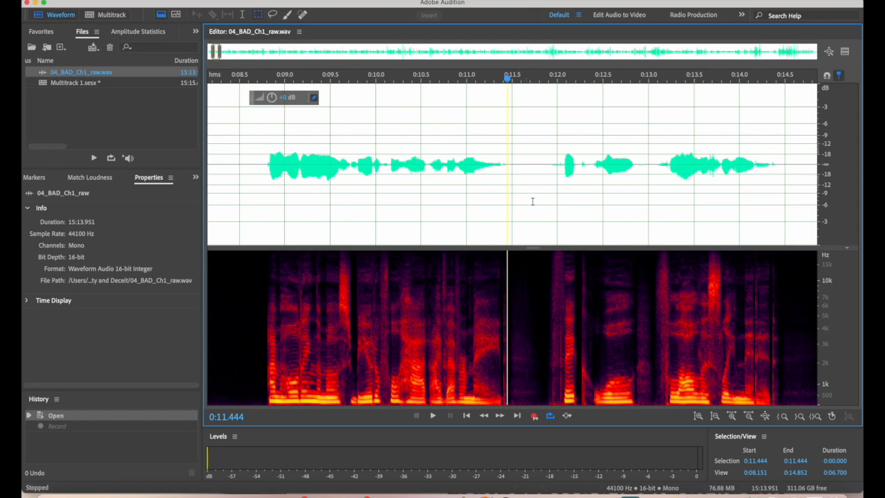
{"action": "scroll", "coordinate": [532, 201], "scroll_direction": "down", "scroll_amount": 3}
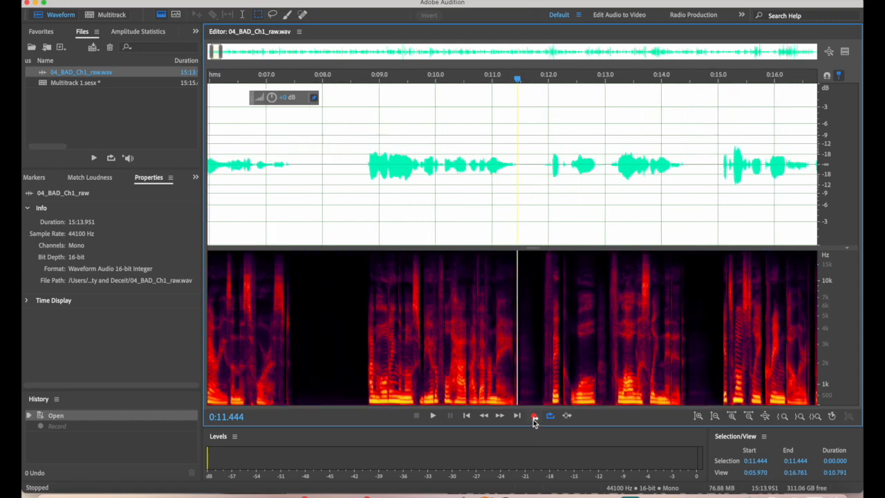
{"action": "right_click", "coordinate": [533, 419]}
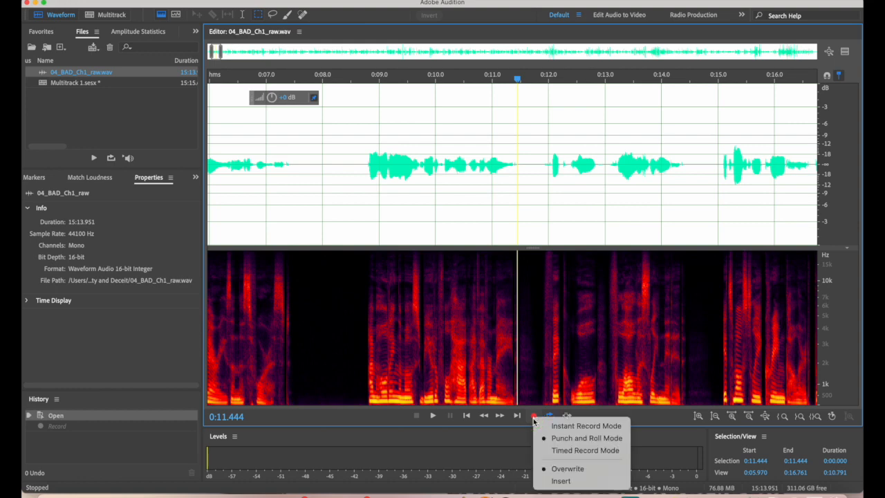
{"action": "left_click", "coordinate": [564, 481]}
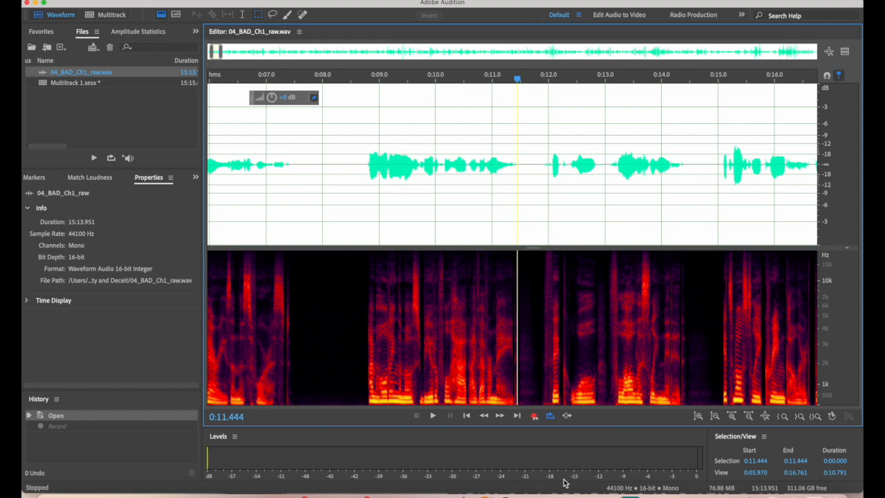
{"action": "key", "text": "shift+space"}
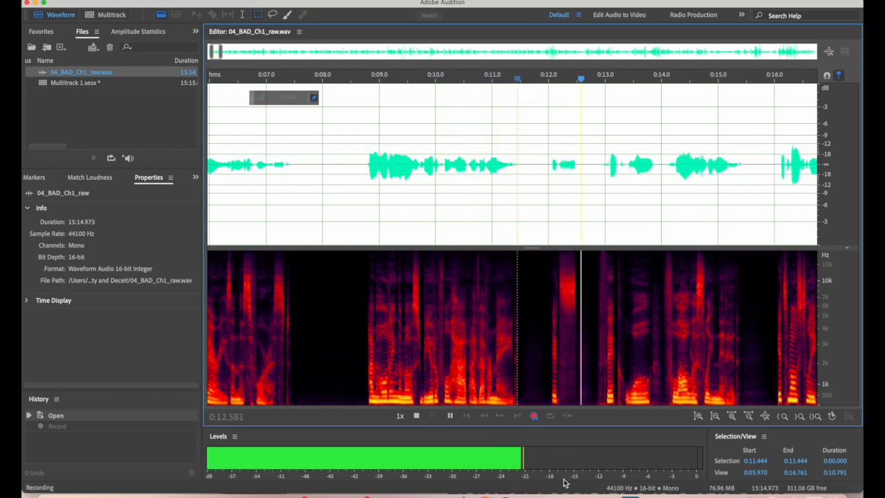
{"action": "key", "text": "space"}
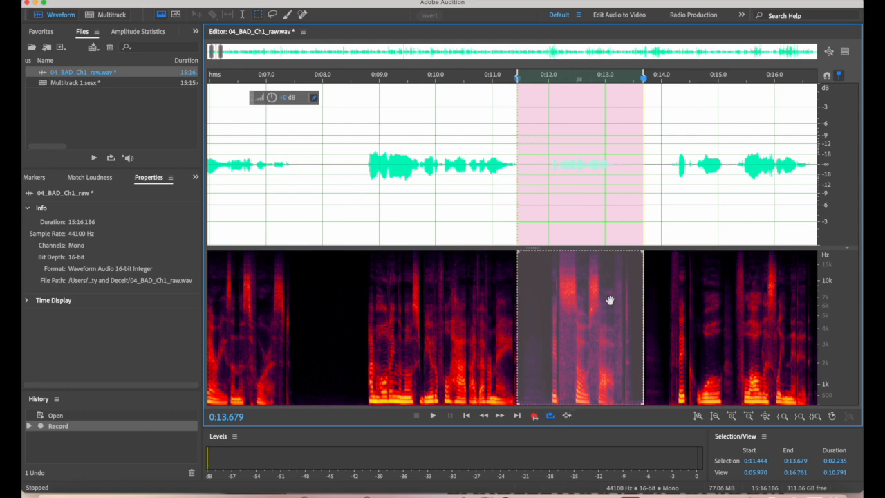
Step: Play back the inserted phrase with its lead-in, starting from 0:10.375
{"action": "left_click", "coordinate": [456, 151]}
{"action": "key", "text": "space"}
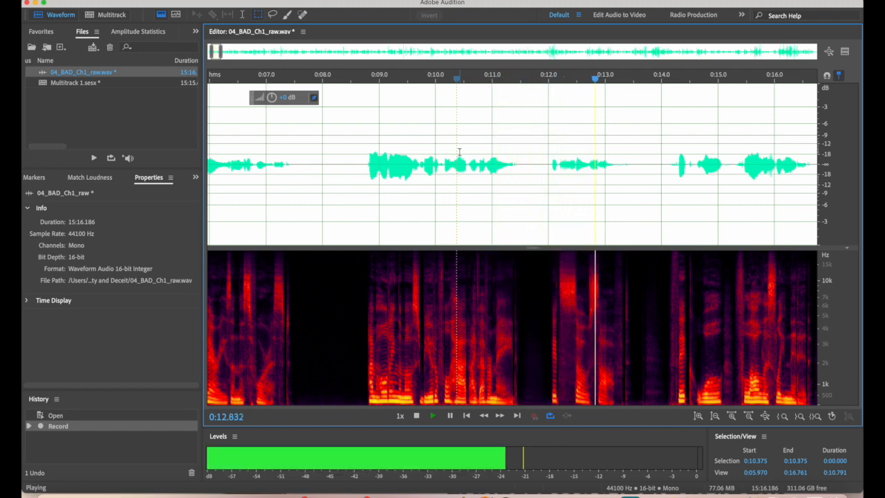
{"action": "key", "text": "space"}
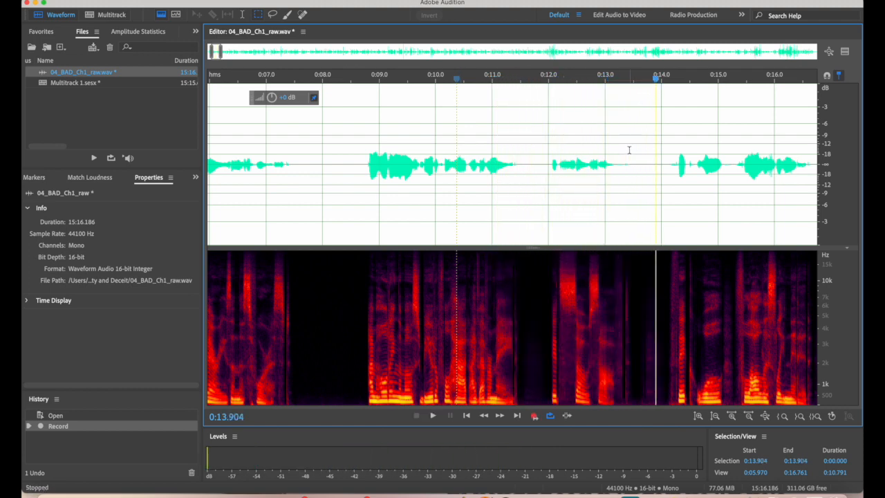
Step: Delete the excess silence after the inserted phrase, from 0:13.404 to 0:13.689
{"action": "left_click", "coordinate": [627, 163]}
{"action": "left_click", "coordinate": [628, 164]}
{"action": "left_click", "coordinate": [627, 164]}
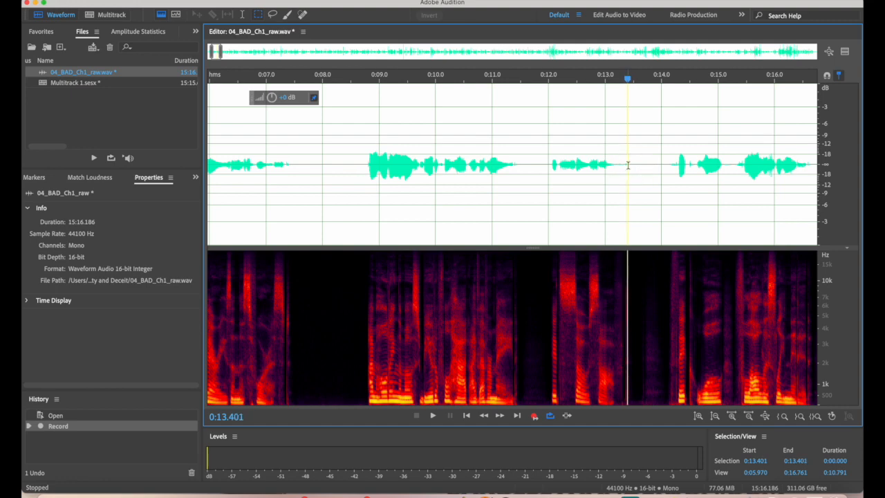
{"action": "left_click", "coordinate": [625, 164]}
{"action": "scroll", "coordinate": [625, 164], "scroll_direction": "up", "scroll_amount": 3}
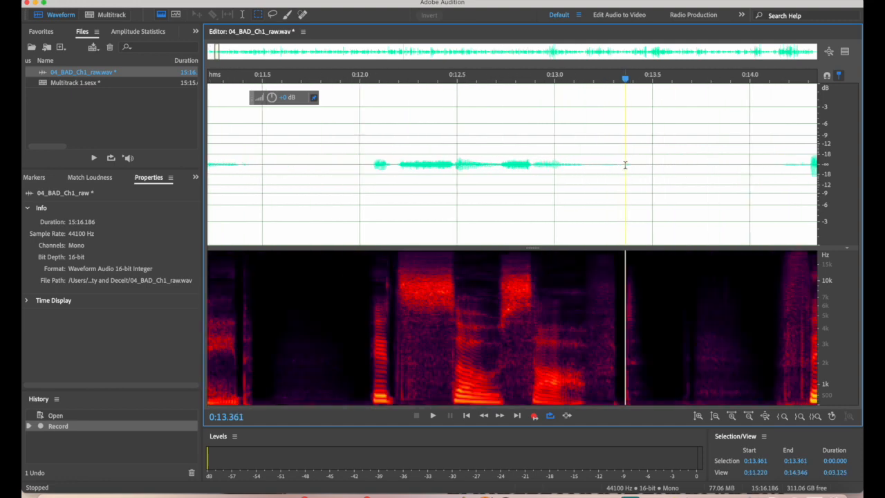
{"action": "left_click", "coordinate": [630, 163]}
{"action": "left_click", "coordinate": [633, 162]}
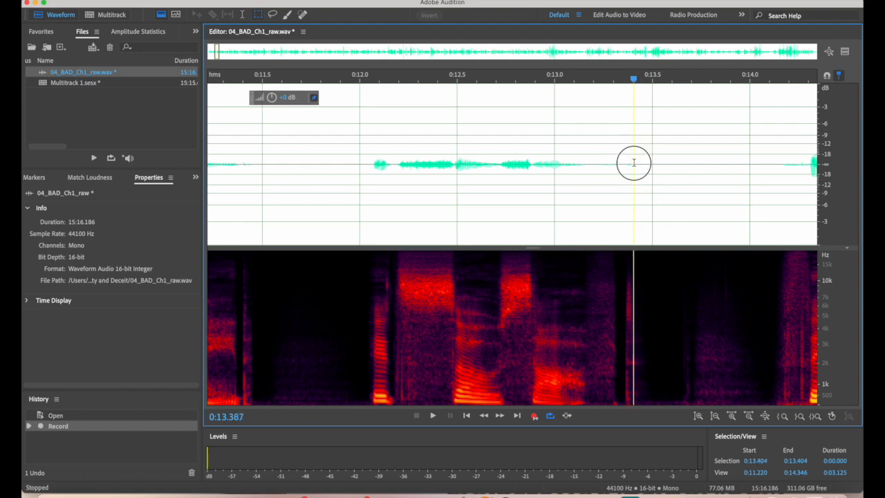
{"action": "left_click_drag", "start_coordinate": [633, 162], "coordinate": [689, 165]}
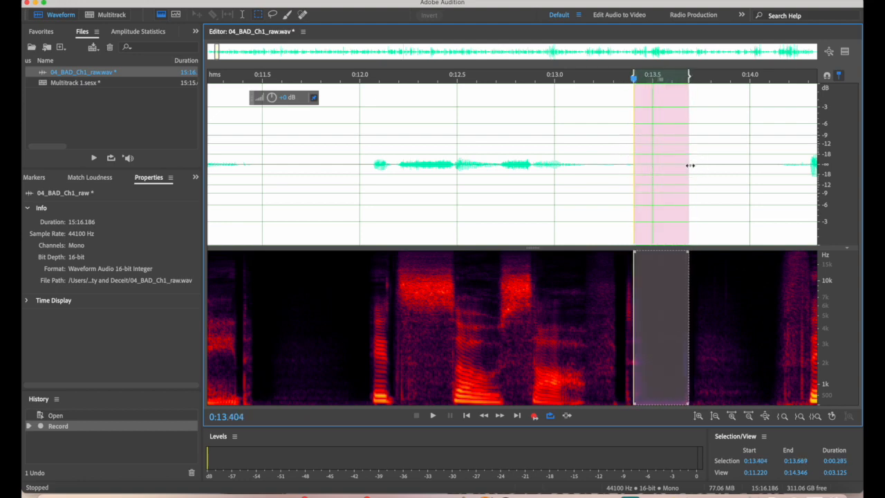
{"action": "key", "text": "Delete"}
{"action": "scroll", "coordinate": [656, 181], "scroll_direction": "down", "scroll_amount": 2}
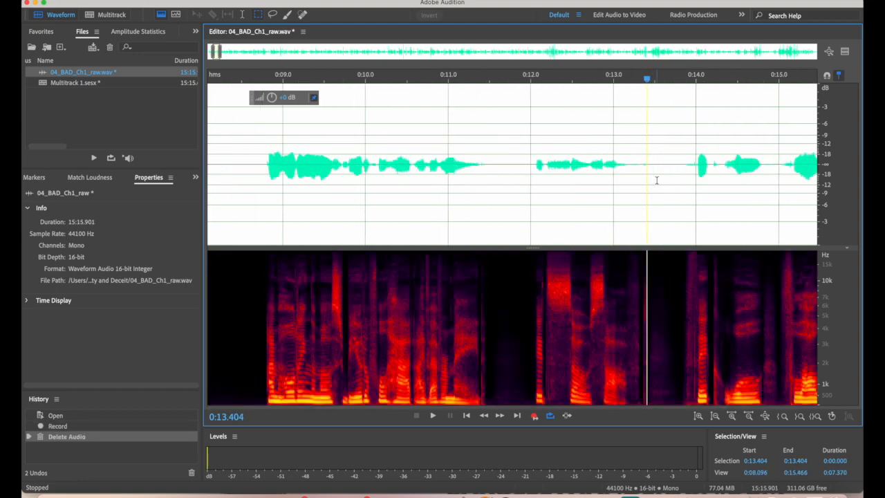
Step: Play the shortened passage from 0:09.556 into the following phrase
{"action": "left_click", "coordinate": [328, 196]}
{"action": "key", "text": "space"}
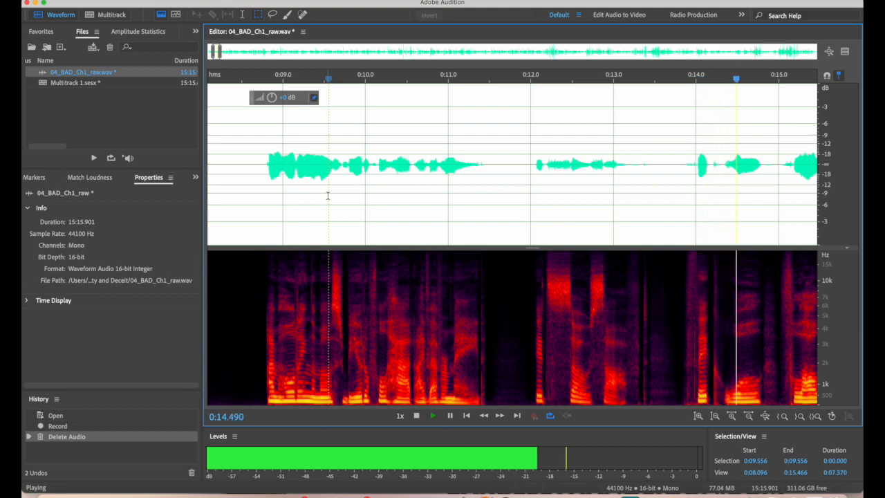
{"action": "key", "text": "space"}
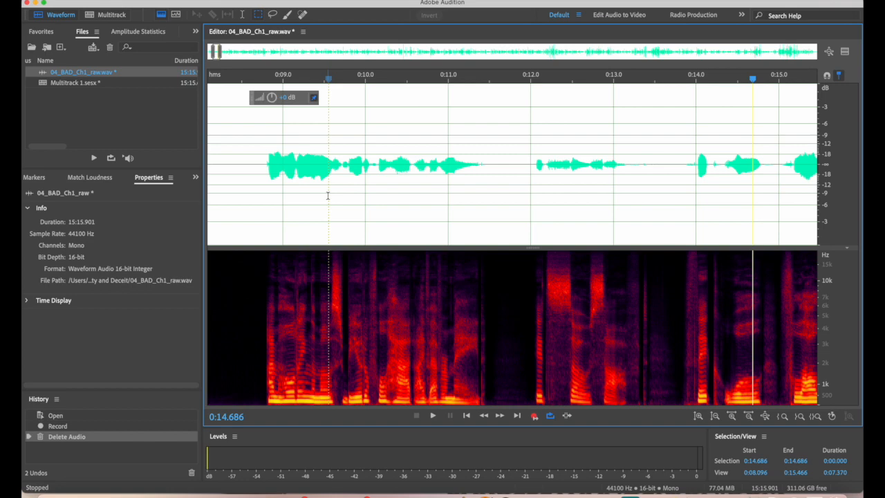
Step: Set recording back to Overwrite and undo both the silence deletion and the inserted recording
{"action": "right_click", "coordinate": [535, 416]}
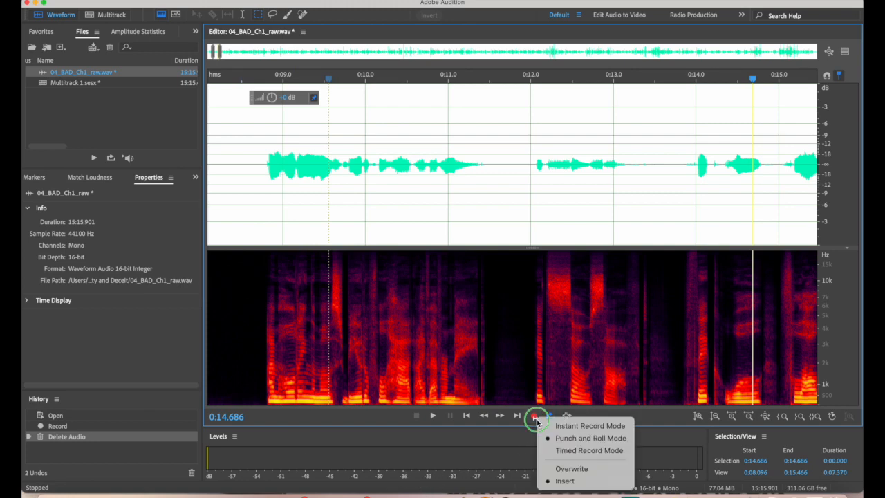
{"action": "left_click", "coordinate": [563, 470]}
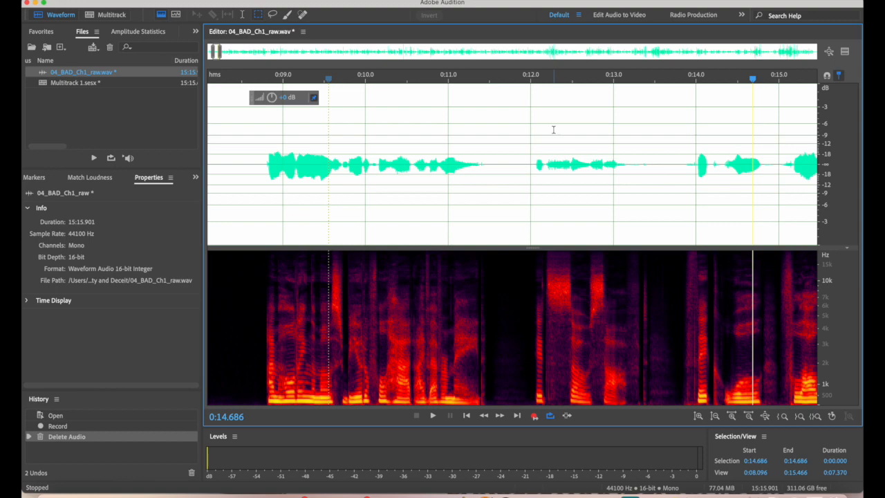
{"action": "key", "text": "super+z"}
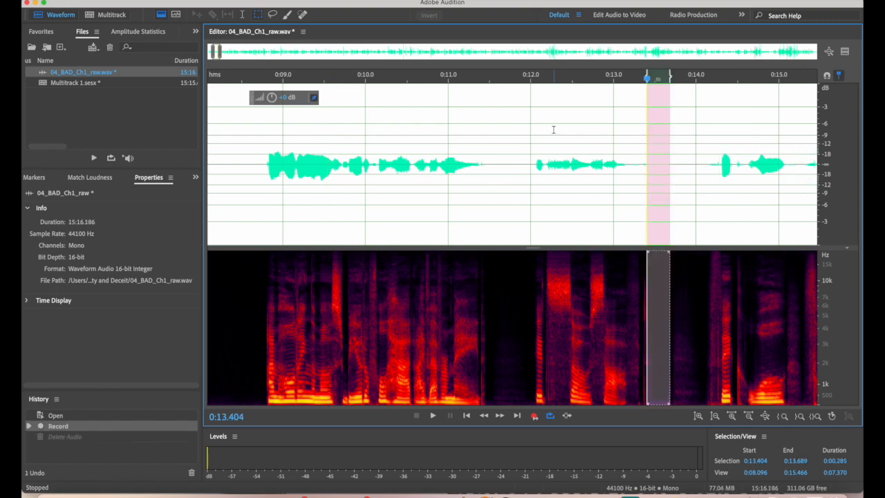
{"action": "key", "text": "super+z"}
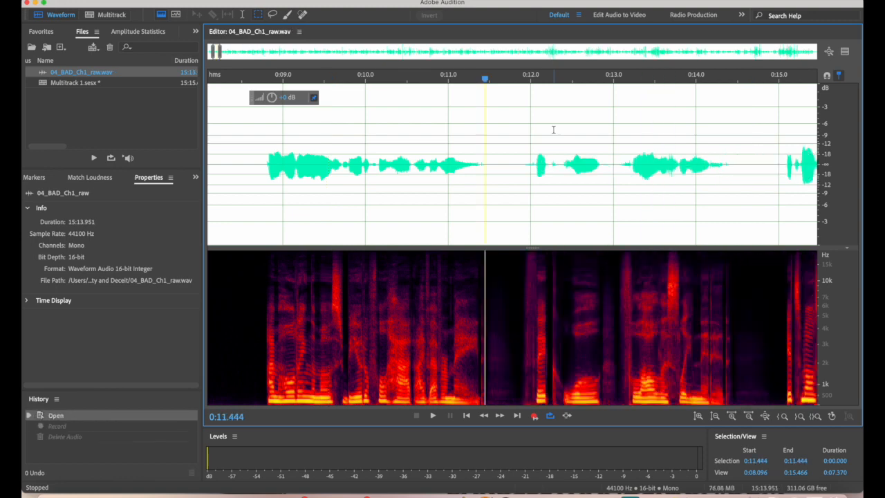
Step: Place the playhead at 0:10.977, within the last word of the phrase, and play the original audio
{"action": "left_click", "coordinate": [261, 155]}
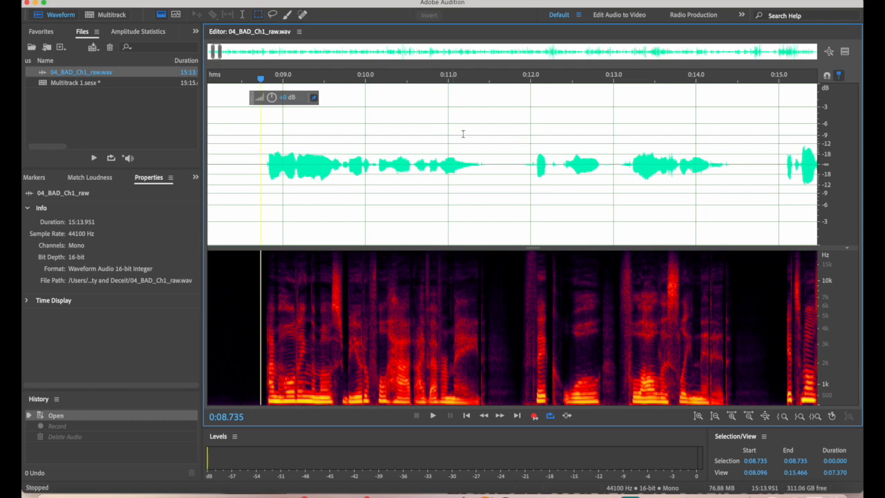
{"action": "left_click", "coordinate": [446, 152]}
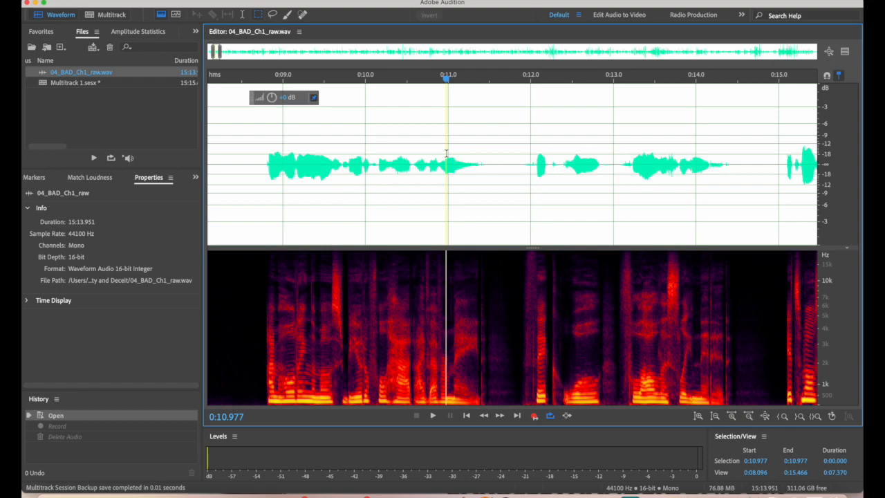
{"action": "key", "text": "space"}
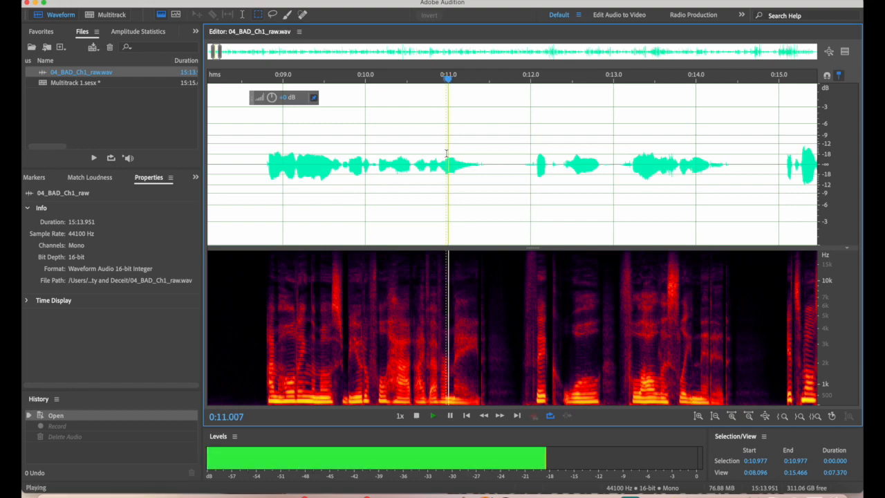
Step: Return to the multitrack session and play the double-speed clip from 0:04.207 to about 0:10.0
{"action": "key", "text": "0"}
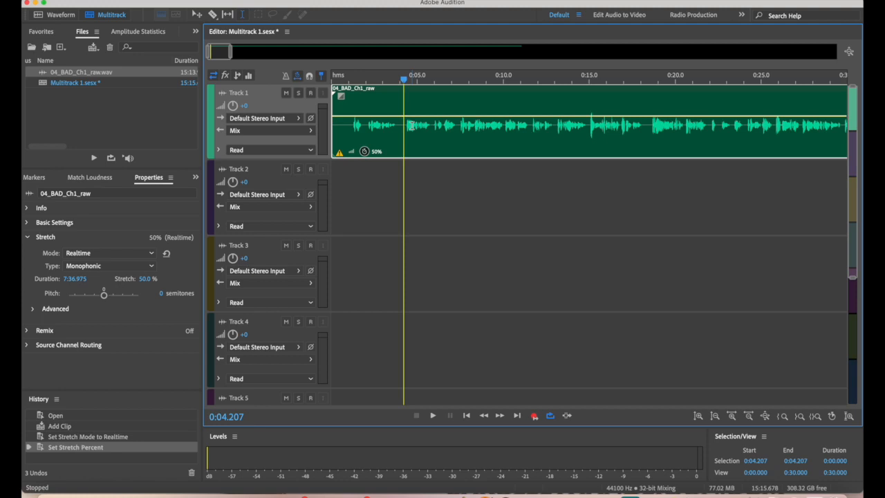
{"action": "key", "text": "space"}
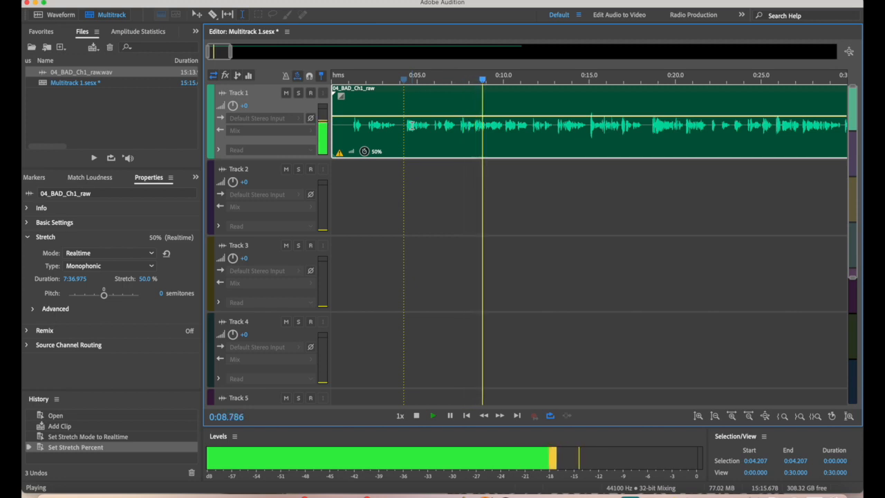
{"action": "key", "text": "space"}
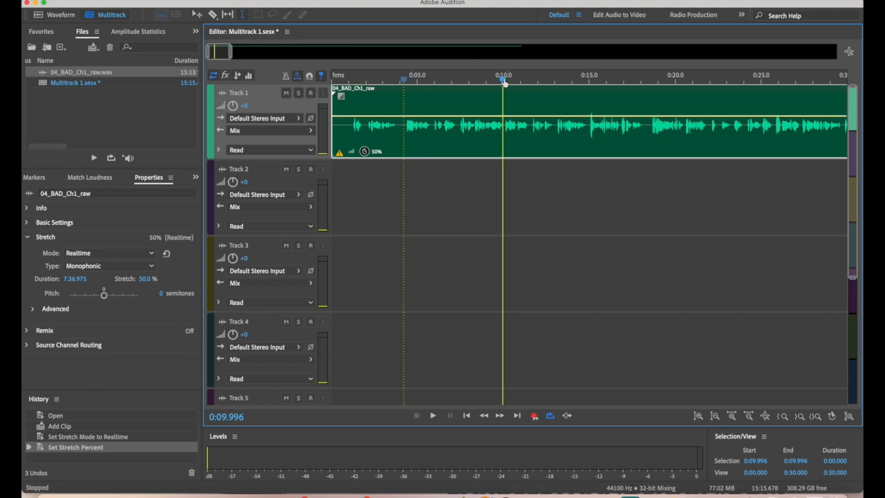
Step: Open the Track 1 clip in the waveform editor and play the raw recording from 0:19.992 to about 0:22.0
{"action": "double_click", "coordinate": [464, 125]}
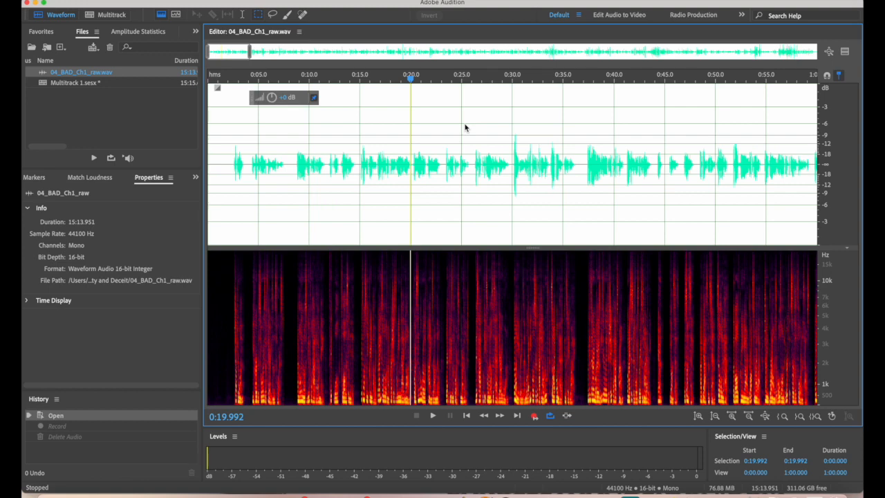
{"action": "key", "text": "space"}
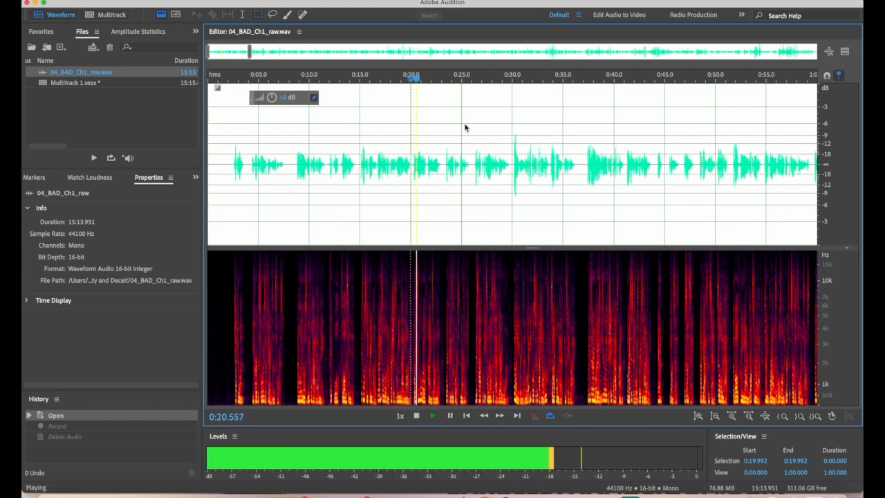
{"action": "key", "text": "space"}
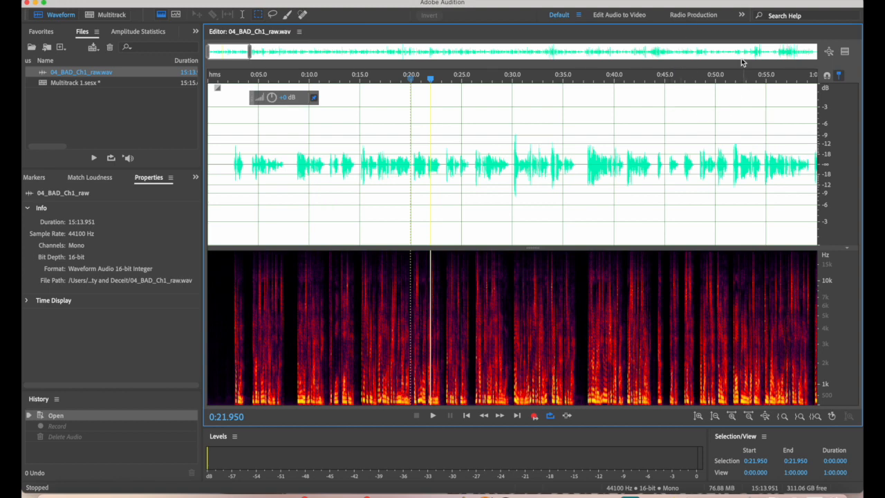
Step: Switch to the Radio Production workspace and view the available panels without changing which are shown
{"action": "left_click", "coordinate": [693, 15]}
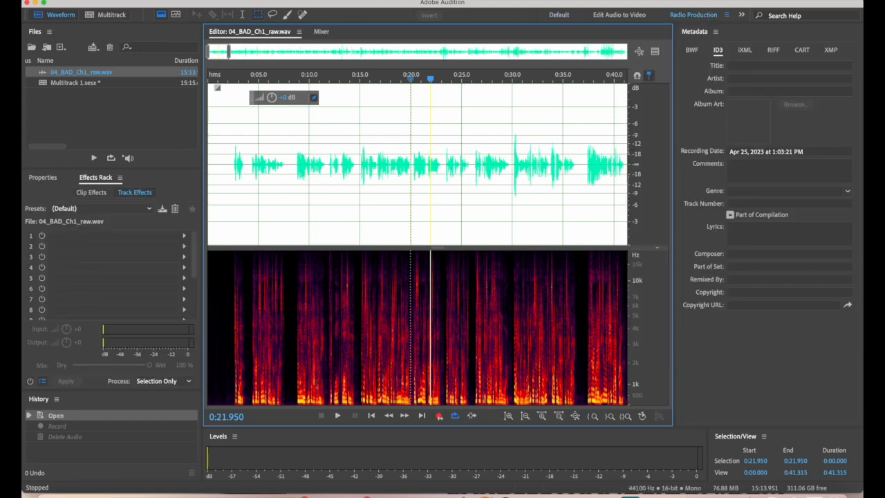
{"action": "left_click", "coordinate": [332, 0]}
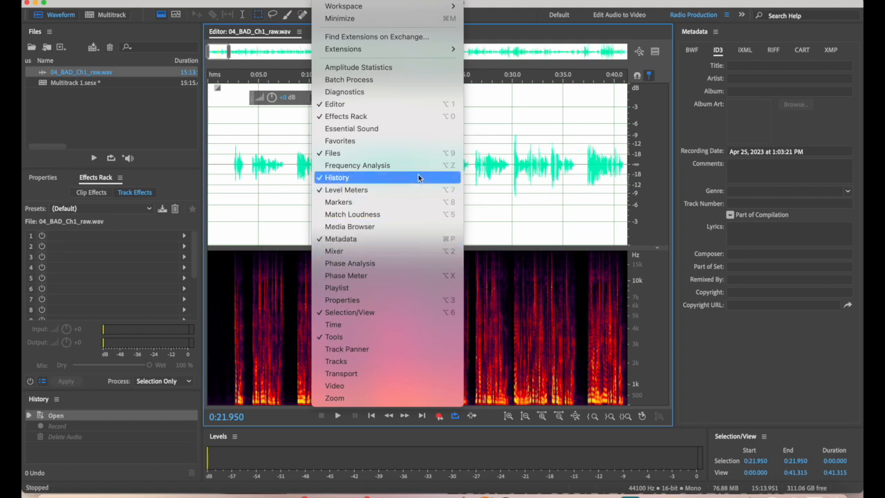
{"action": "left_click", "coordinate": [507, 1]}
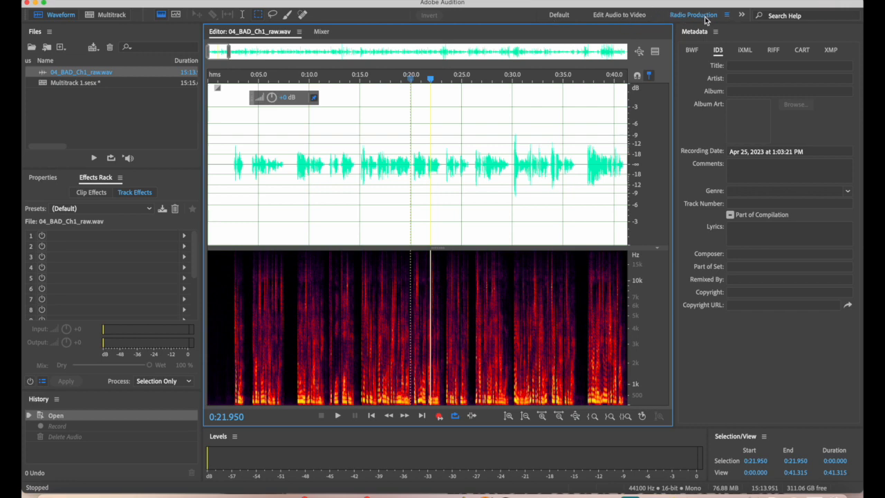
Step: Fill in the ID3 metadata with the title Chapter 1, the artist's full name and the album Beauty and Deceit
{"action": "left_click", "coordinate": [745, 65]}
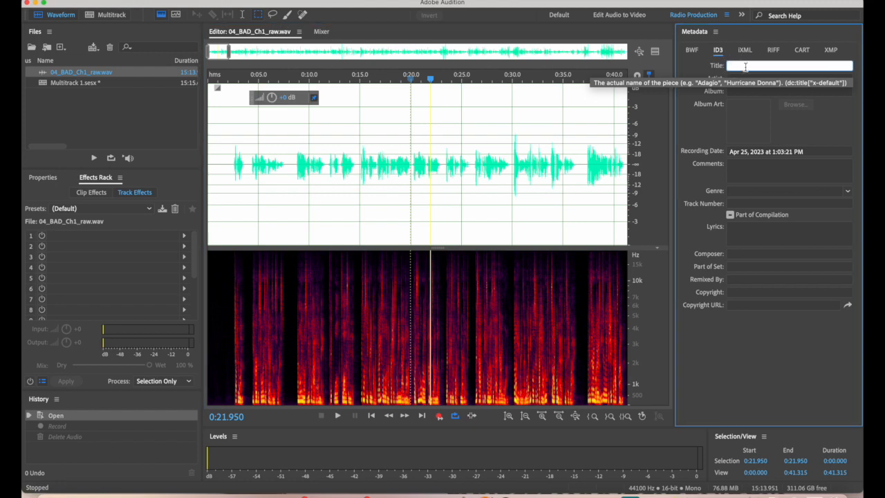
{"action": "type", "text": "Chapter 1:"}
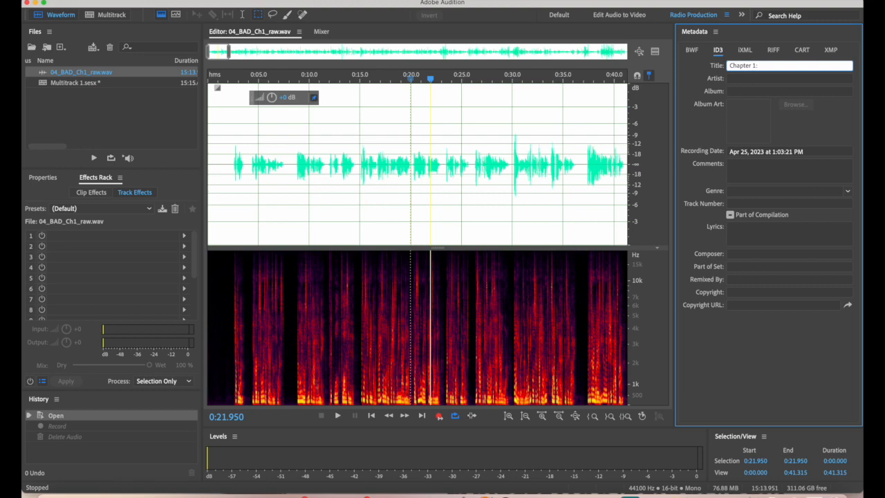
{"action": "key", "text": "BackSpace"}
{"action": "left_click", "coordinate": [765, 80]}
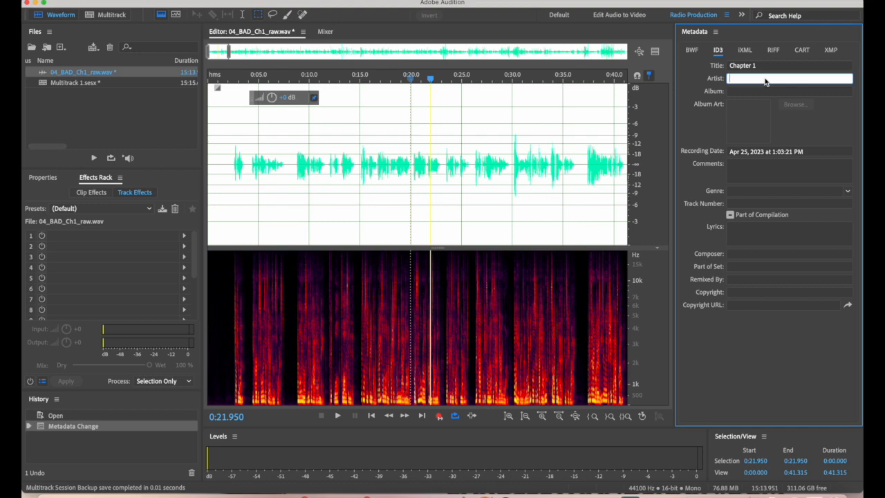
{"action": "type", "text": "Carol Beth Anderson"}
{"action": "left_click", "coordinate": [752, 92]}
{"action": "type", "text": "Beauty and Deceit"}
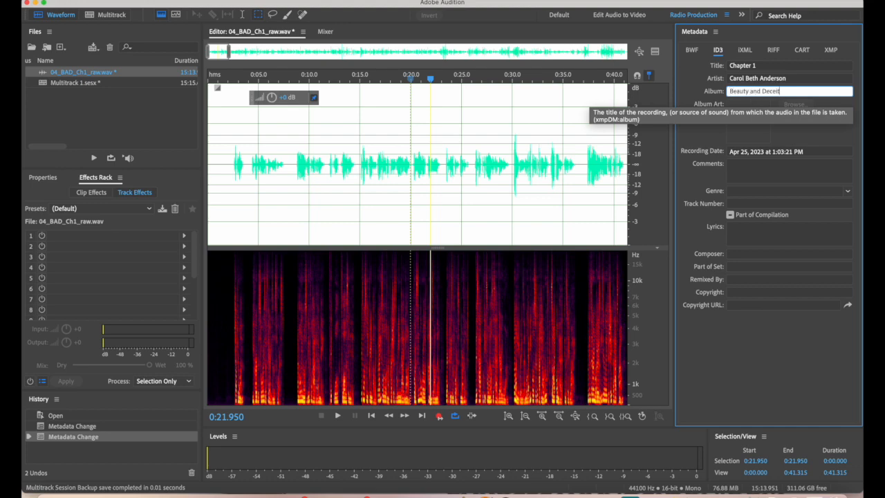
Step: Enter 4 as the ID3 track number, return to the Default workspace and save the chapter file
{"action": "left_click", "coordinate": [774, 204]}
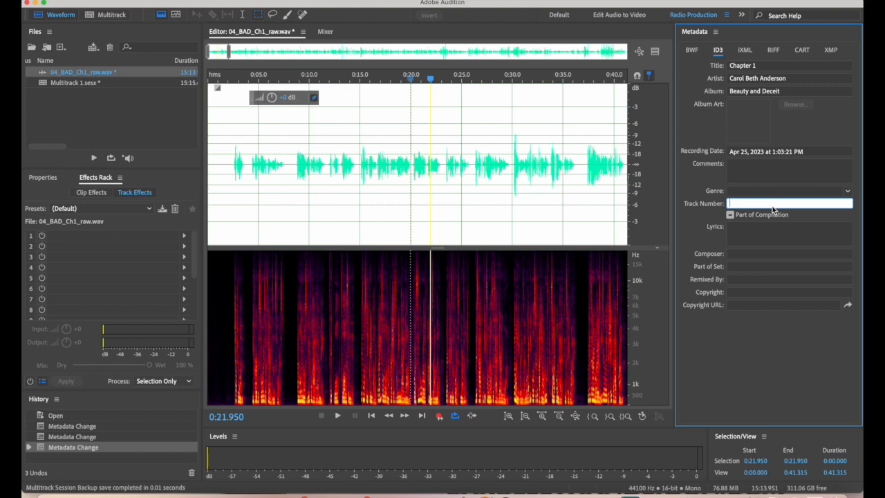
{"action": "type", "text": "4"}
{"action": "left_click", "coordinate": [561, 15]}
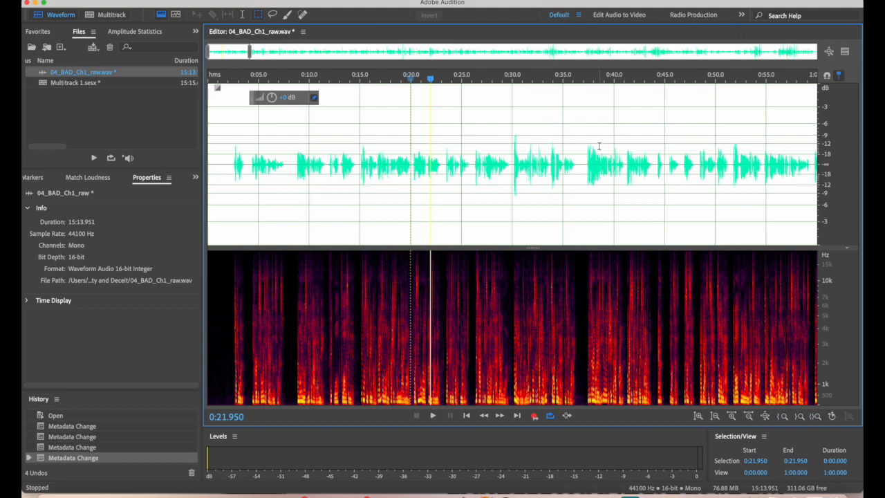
{"action": "key", "text": "super+s"}
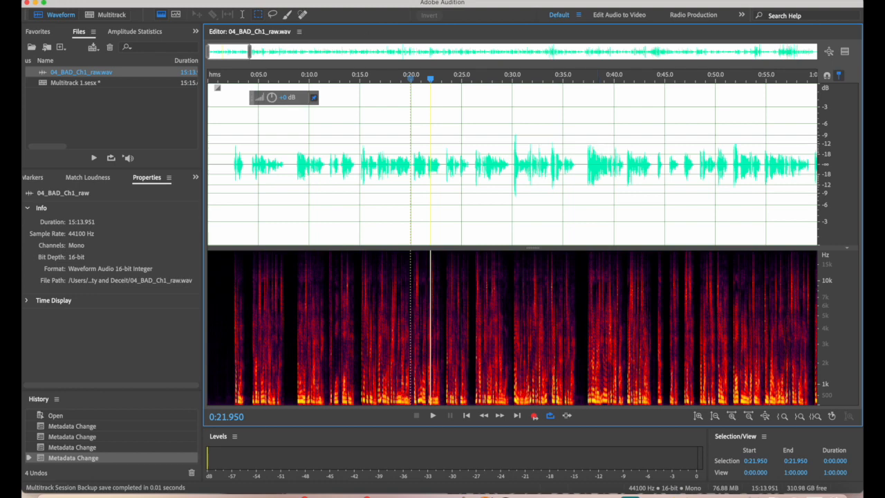
Step: Start a file export of the raw chapter recording and name the output 04_BAD_Ch1_raw.mp3
{"action": "left_click", "coordinate": [116, 0]}
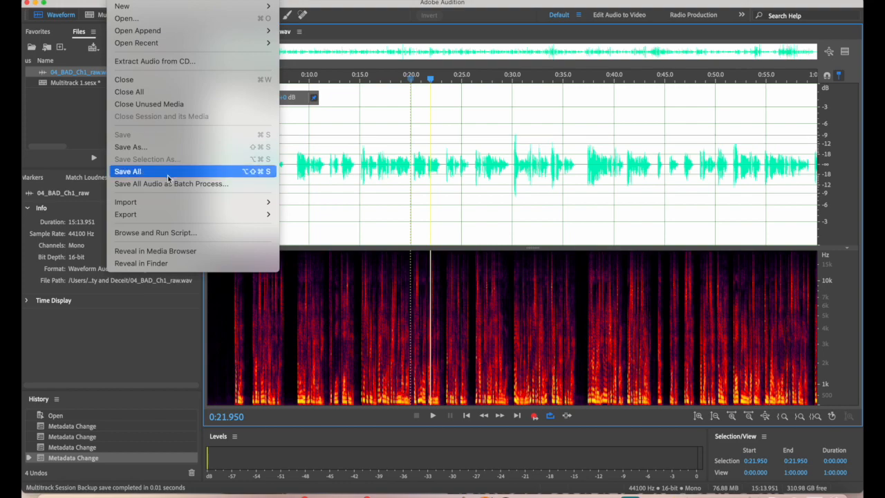
{"action": "mouse_move", "coordinate": [262, 214]}
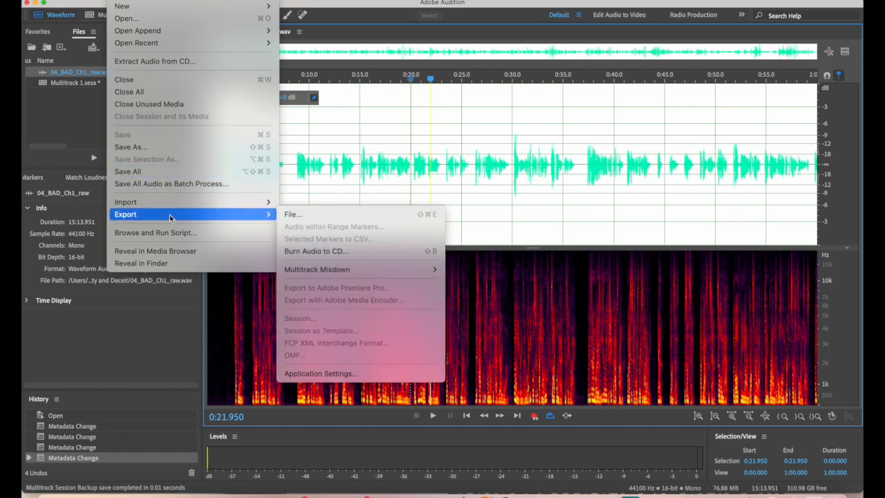
{"action": "left_click", "coordinate": [295, 217]}
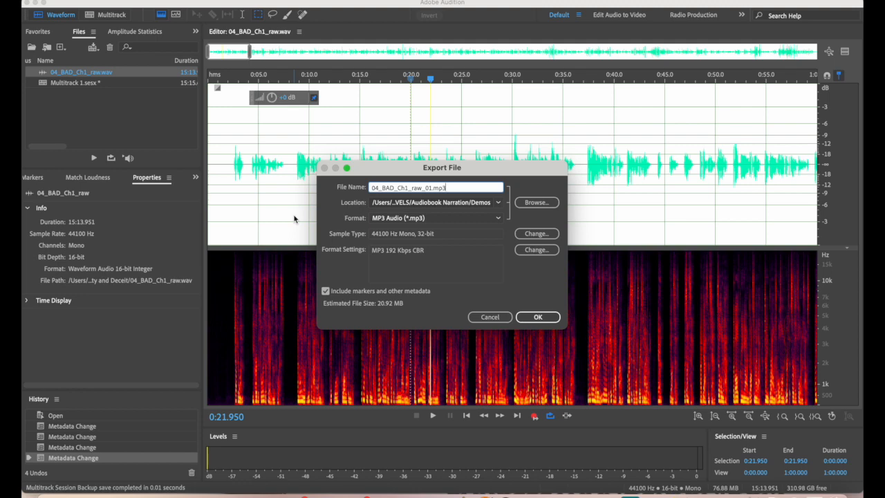
{"action": "left_click", "coordinate": [433, 189]}
{"action": "key", "text": "BackSpace"}
{"action": "key", "text": "BackSpace"}
{"action": "key", "text": "BackSpace"}
Step: Set the exported MP3's save location to the Desktop
{"action": "left_click", "coordinate": [537, 203]}
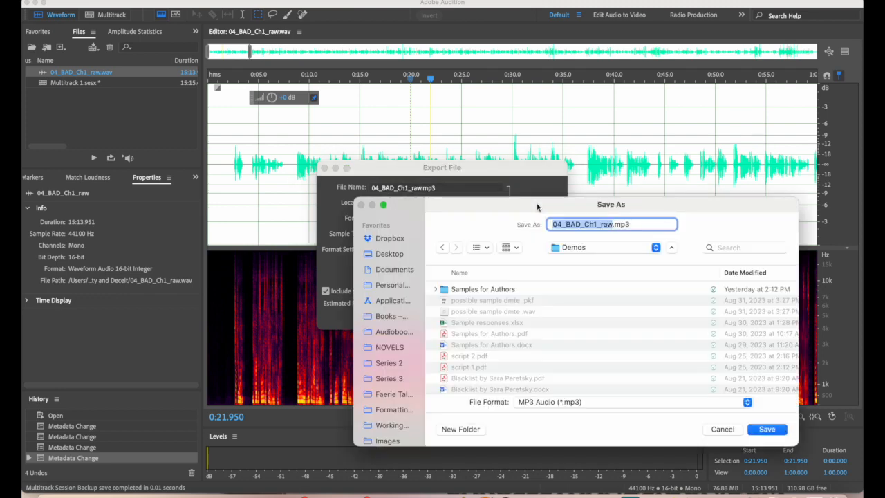
{"action": "left_click", "coordinate": [388, 253]}
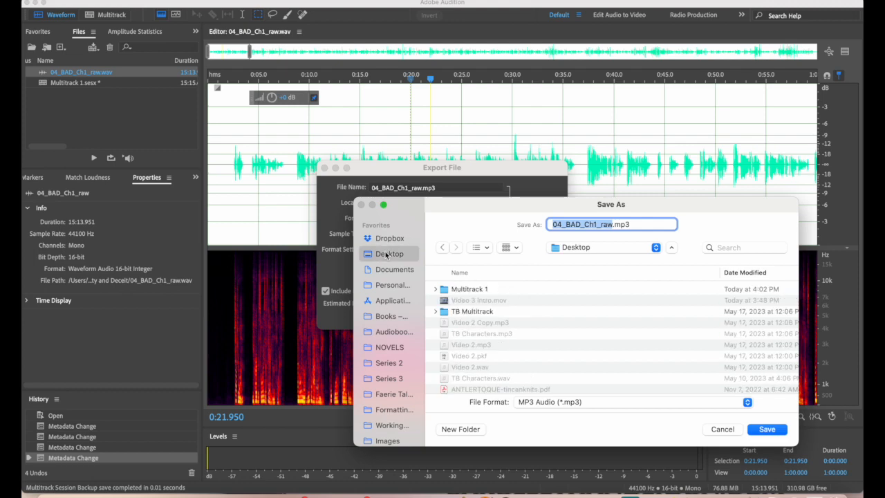
{"action": "left_click", "coordinate": [767, 429]}
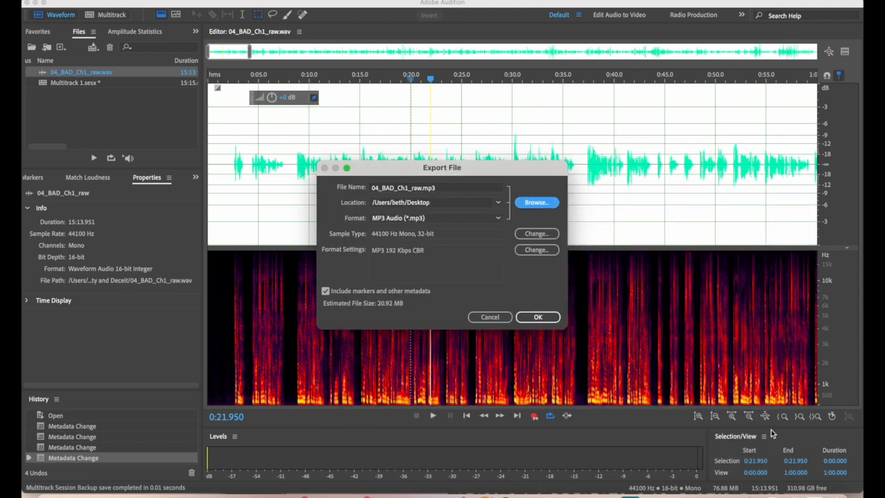
Step: Keep MP3 Audio as the export format and confirm a sample type of 44100 Hz, Mono, 32-bit
{"action": "left_click", "coordinate": [497, 219]}
{"action": "left_click", "coordinate": [439, 315]}
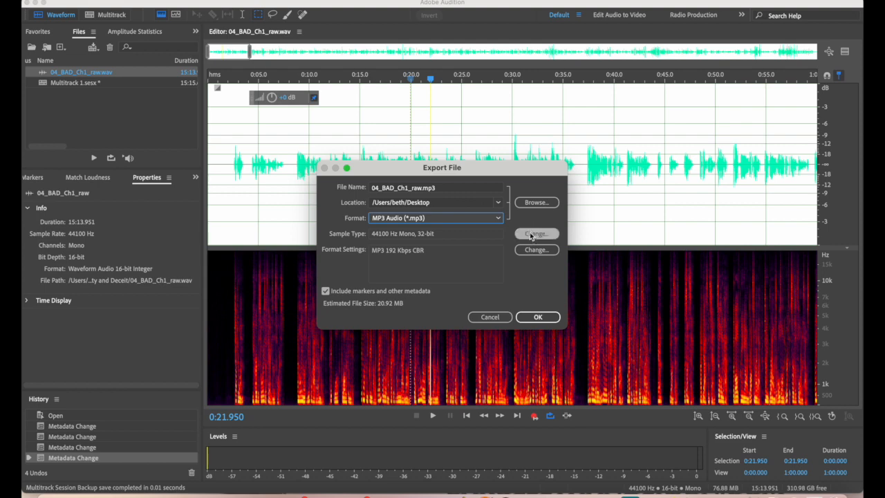
{"action": "left_click", "coordinate": [536, 234]}
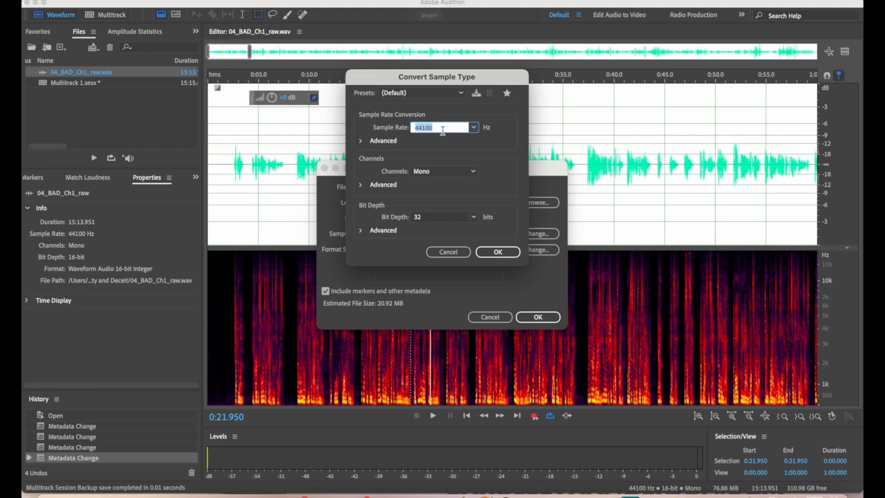
{"action": "left_click", "coordinate": [474, 216]}
{"action": "left_click", "coordinate": [462, 269]}
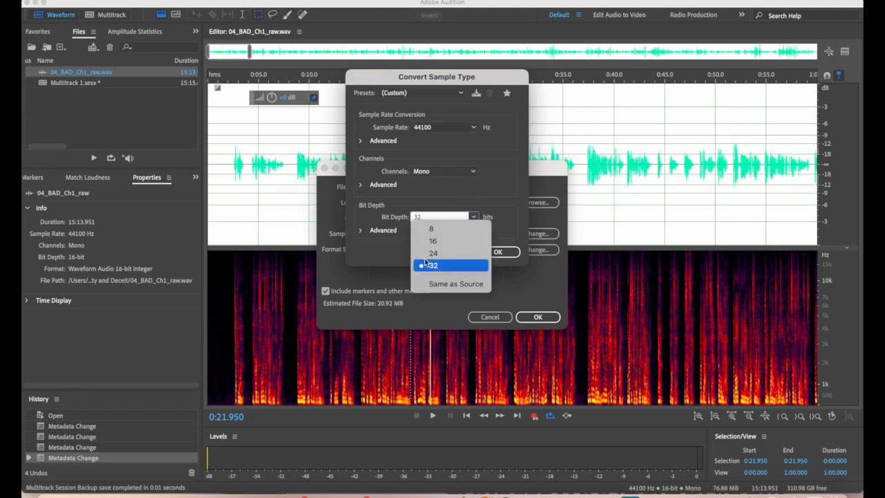
{"action": "left_click", "coordinate": [360, 231]}
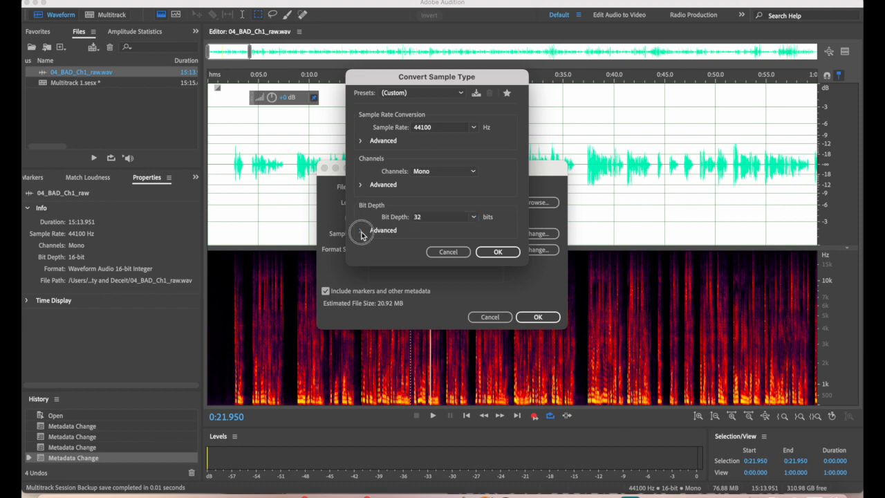
{"action": "left_click", "coordinate": [361, 233]}
{"action": "left_click", "coordinate": [495, 251]}
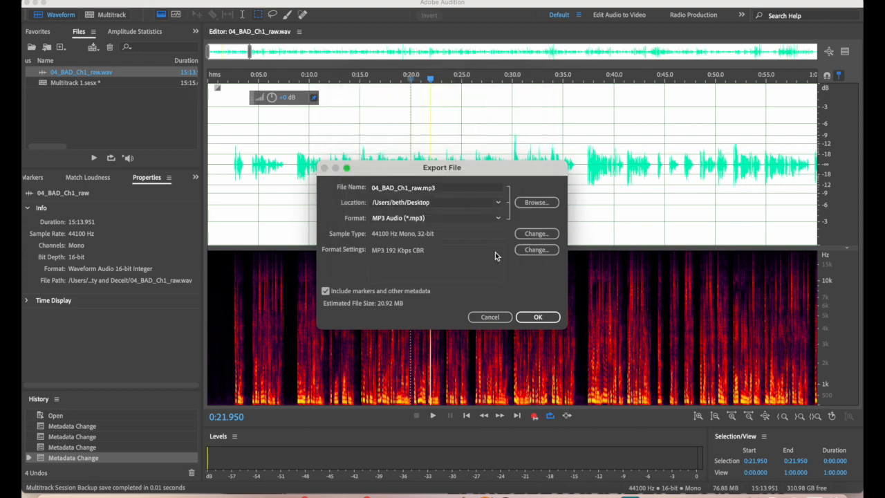
Step: Set the MP3 to a constant bitrate of 256 Kbps (44100 Hz) and export it with markers and metadata included
{"action": "left_click", "coordinate": [531, 252]}
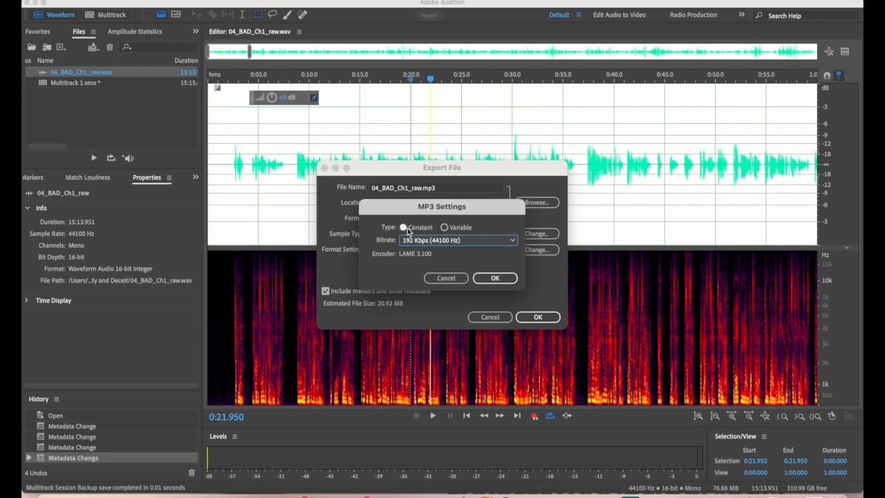
{"action": "left_click", "coordinate": [511, 241]}
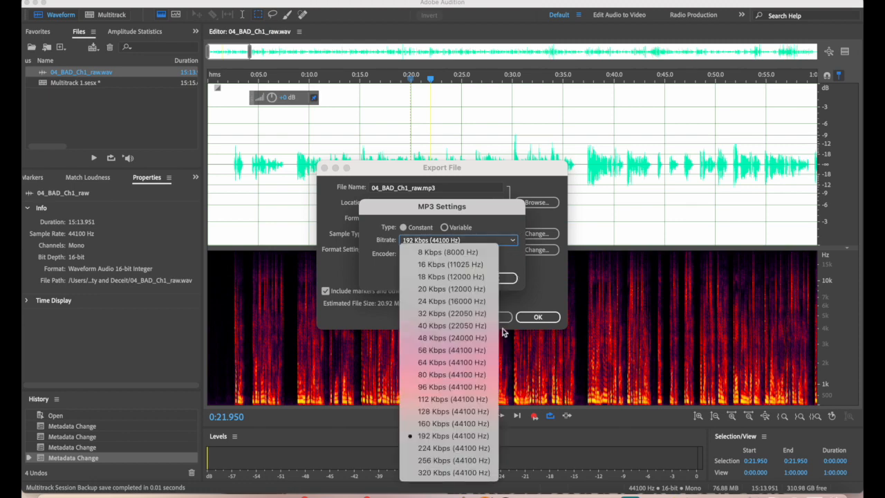
{"action": "left_click", "coordinate": [472, 461]}
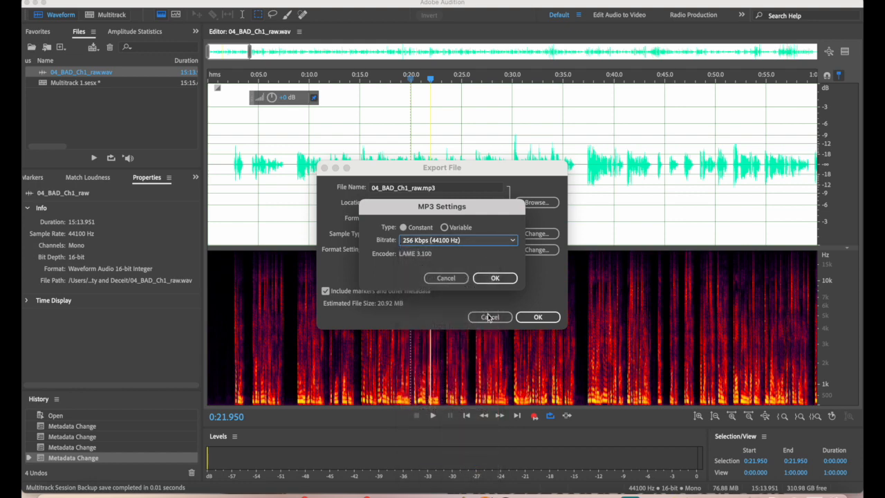
{"action": "left_click", "coordinate": [513, 241]}
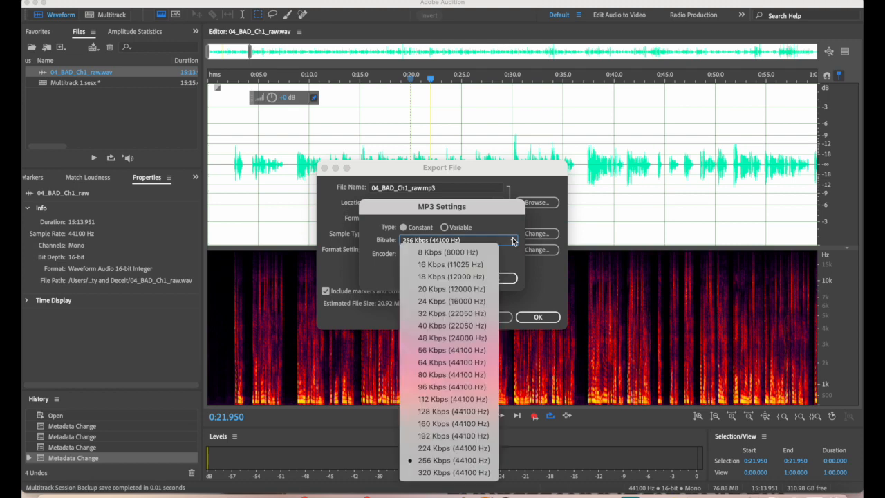
{"action": "left_click", "coordinate": [459, 435]}
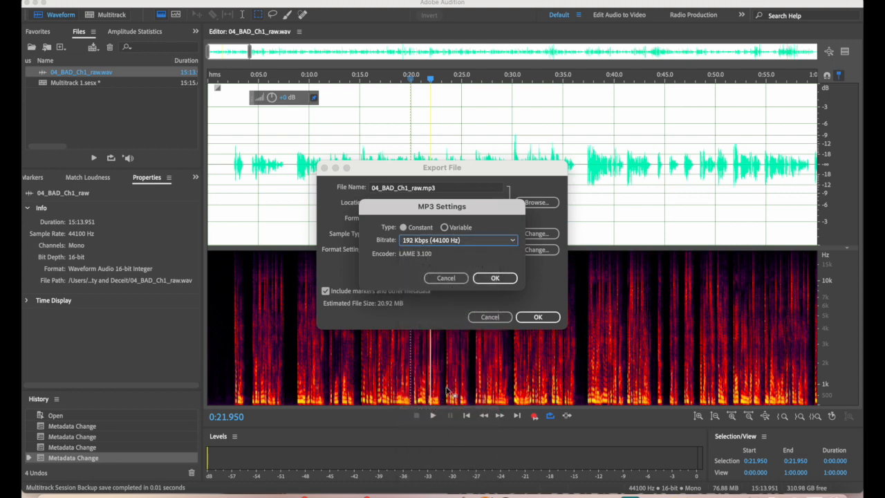
{"action": "left_click", "coordinate": [511, 242]}
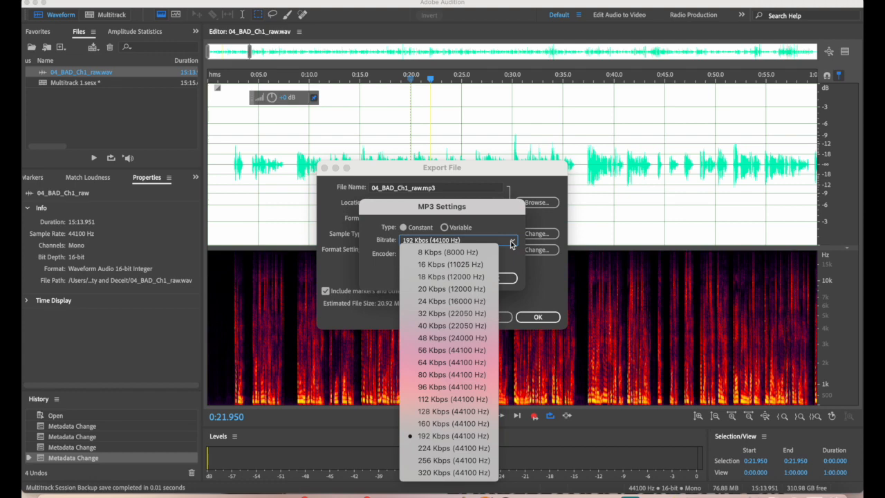
{"action": "left_click", "coordinate": [446, 461]}
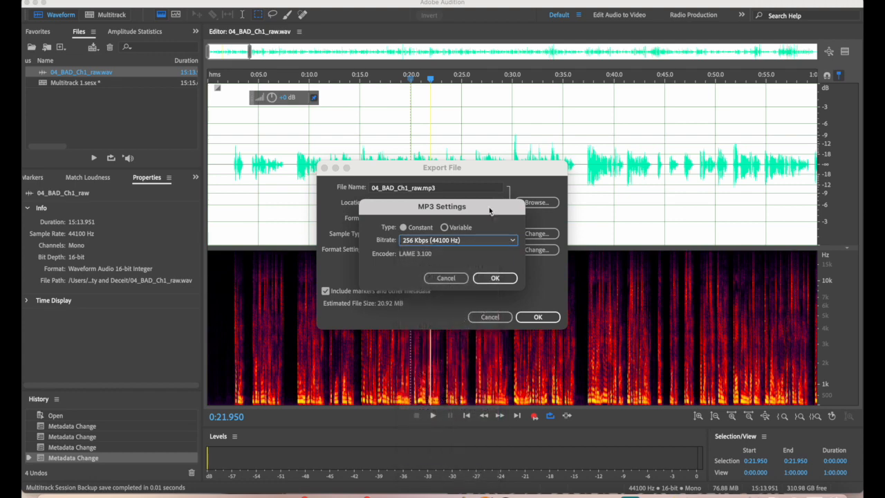
{"action": "left_click", "coordinate": [496, 279]}
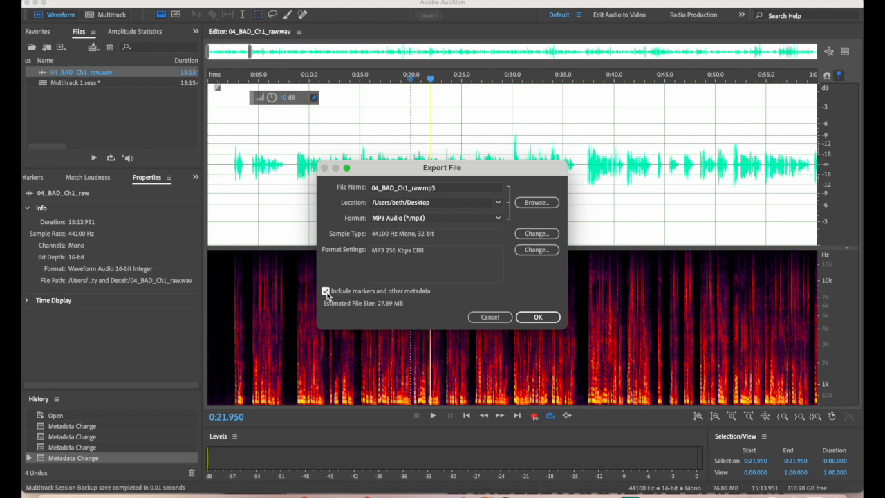
{"action": "left_click", "coordinate": [546, 317]}
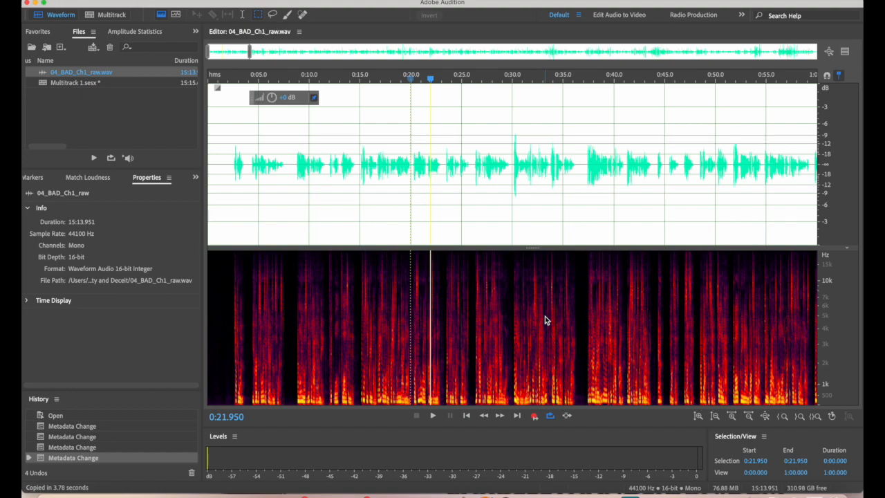
Step: Open the recording 58_BAD_Ch55 raw.wav from the Beauty and Deceit folder
{"action": "key", "text": "super+o"}
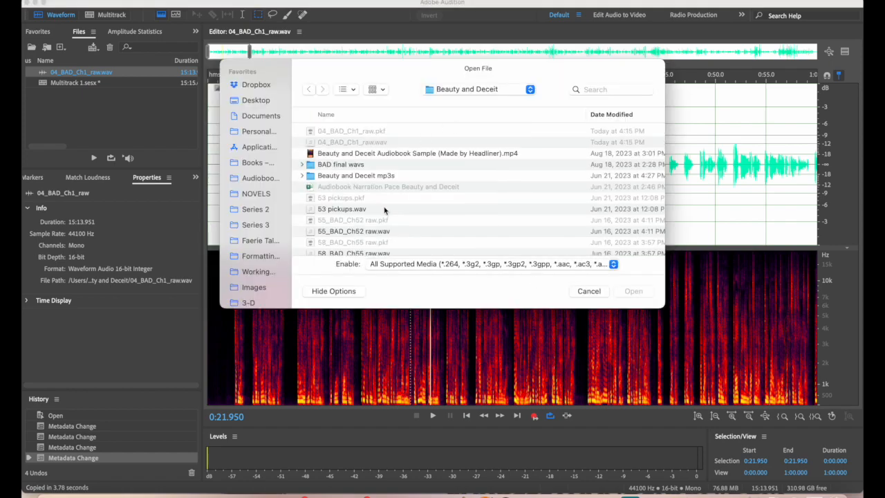
{"action": "scroll", "coordinate": [385, 211], "scroll_direction": "down", "scroll_amount": 3}
{"action": "double_click", "coordinate": [347, 211]}
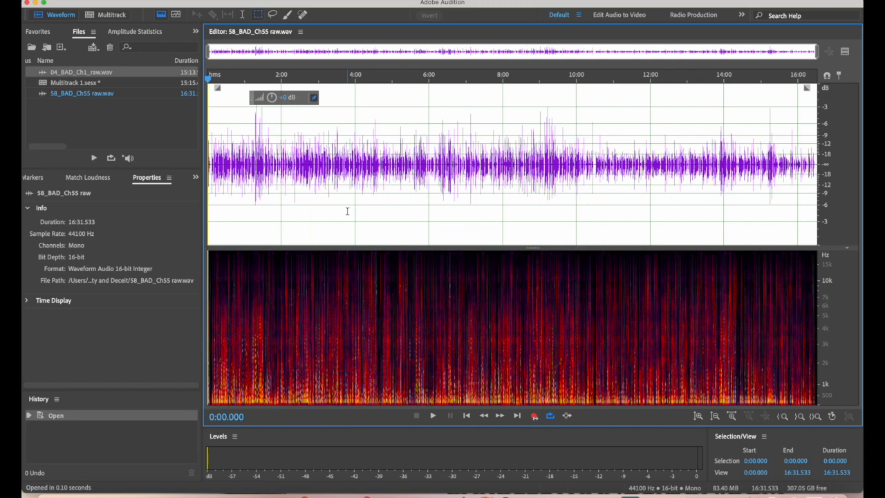
Step: Show the Batch Process list and add 04_BAD_Ch1_raw.wav and 58_BAD_Ch55 raw.wav to it
{"action": "left_click", "coordinate": [120, 71]}
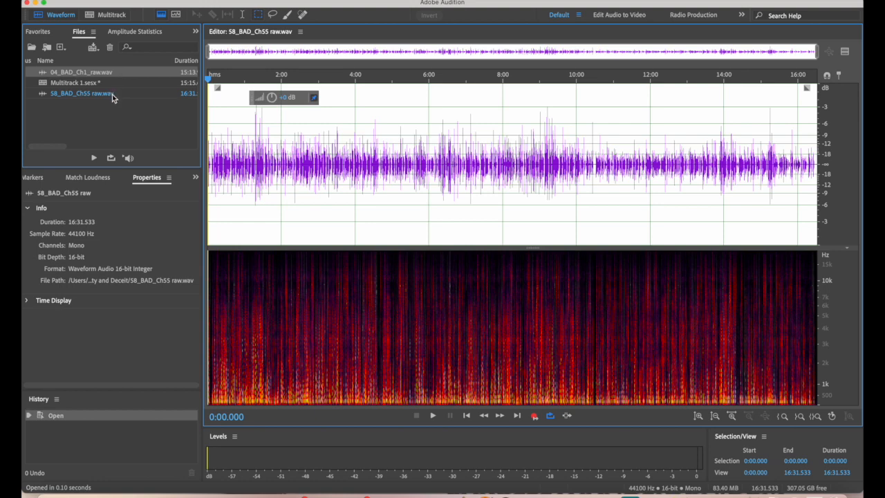
{"action": "left_click", "coordinate": [112, 97], "text": "super"}
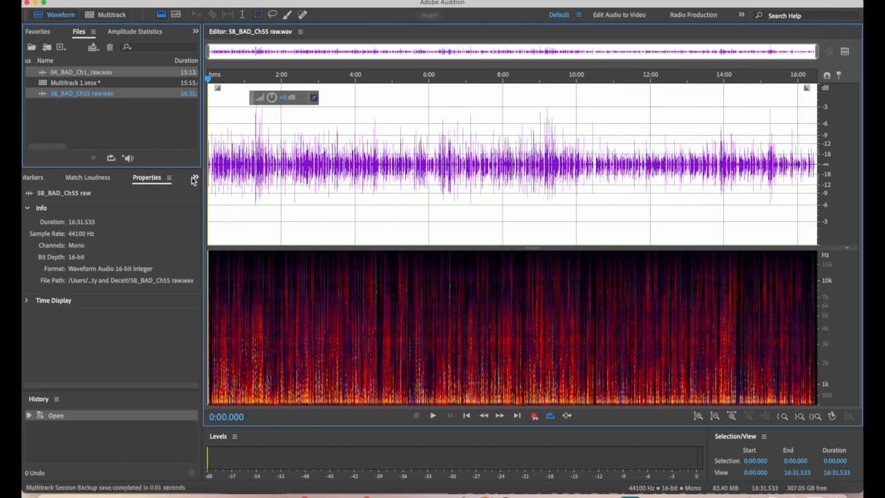
{"action": "left_click", "coordinate": [195, 177]}
{"action": "left_click", "coordinate": [206, 191]}
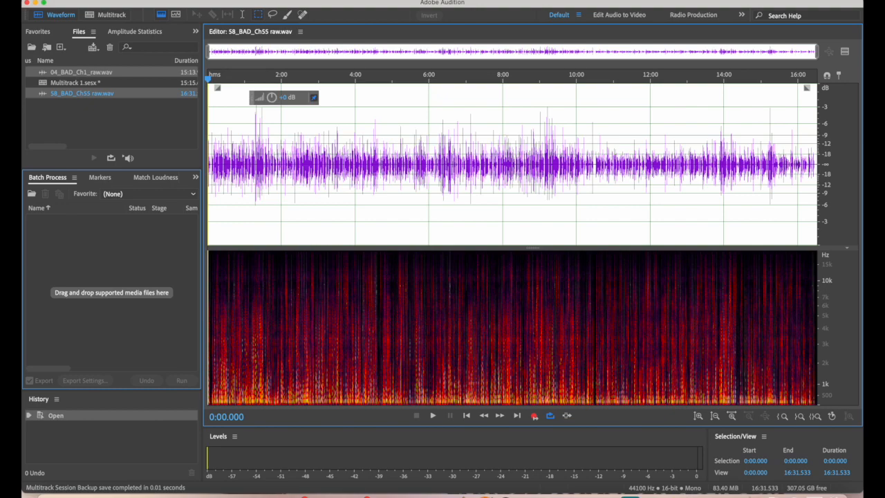
{"action": "left_click", "coordinate": [329, 0]}
{"action": "left_click", "coordinate": [329, 0]}
{"action": "left_click", "coordinate": [115, 75]}
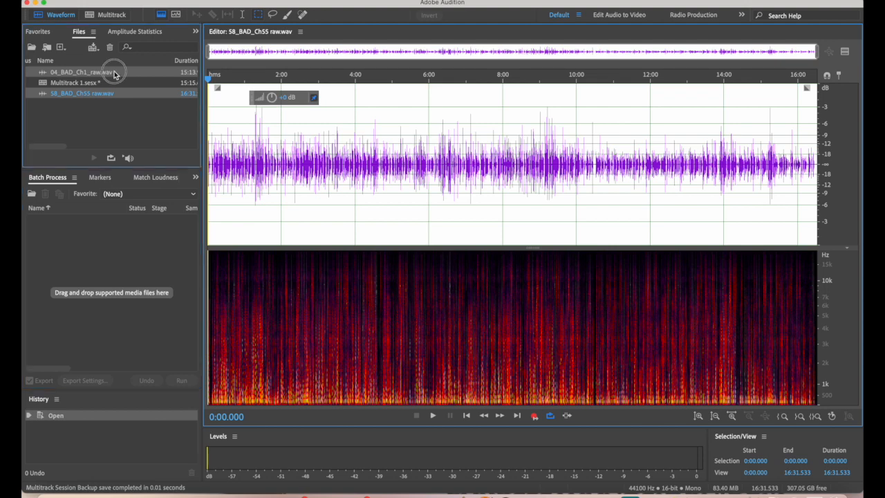
{"action": "left_click_drag", "start_coordinate": [115, 75], "coordinate": [102, 258]}
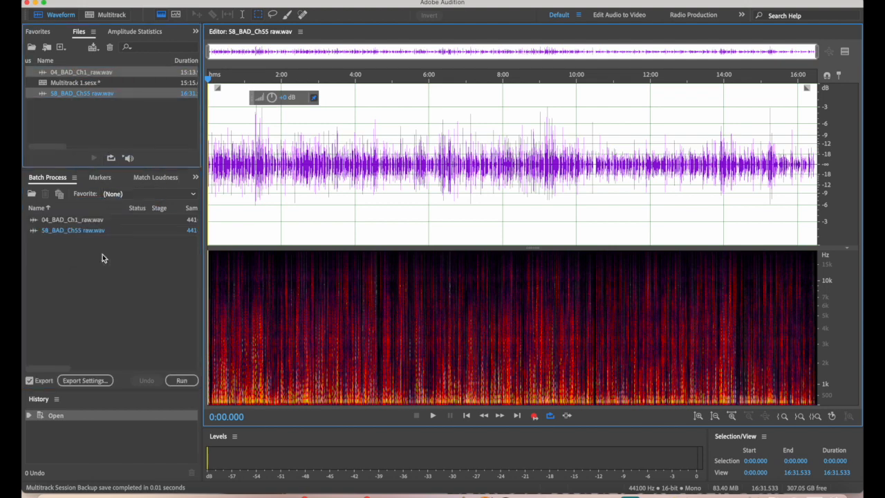
Step: View the batch favorites while keeping (None), and turn the Export option off and on again
{"action": "left_click", "coordinate": [134, 195]}
{"action": "left_click", "coordinate": [135, 206]}
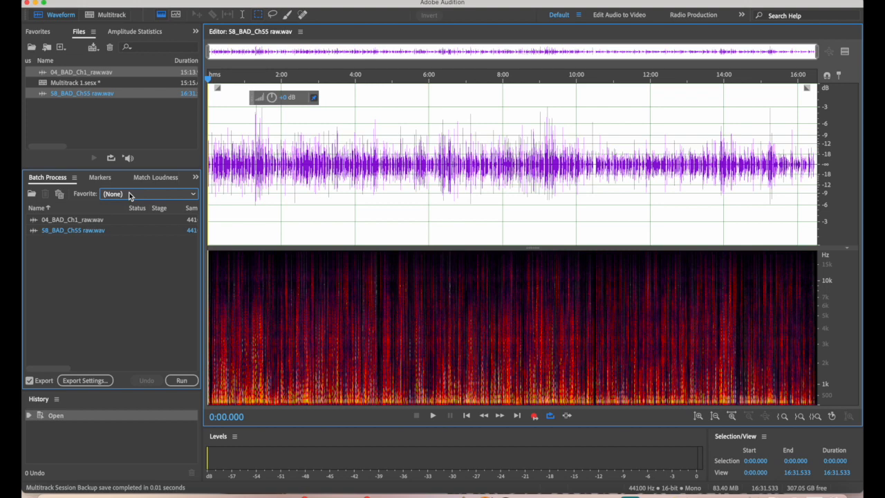
{"action": "left_click", "coordinate": [30, 381]}
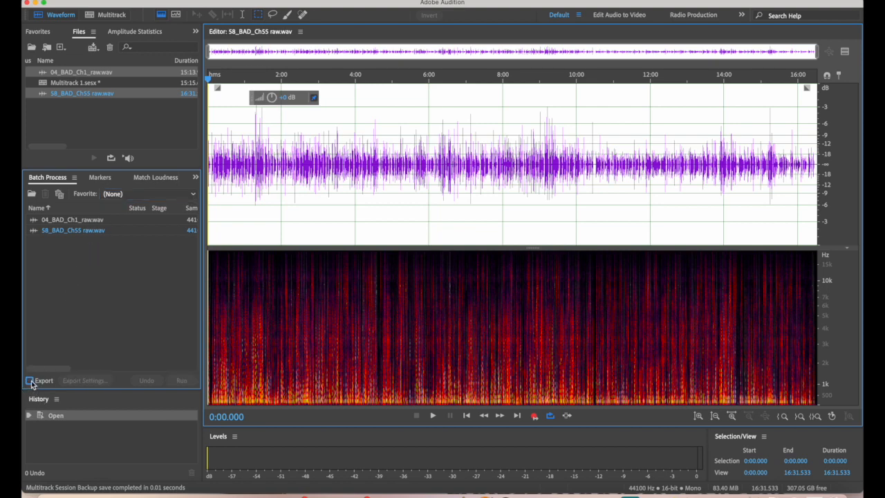
{"action": "left_click", "coordinate": [29, 380]}
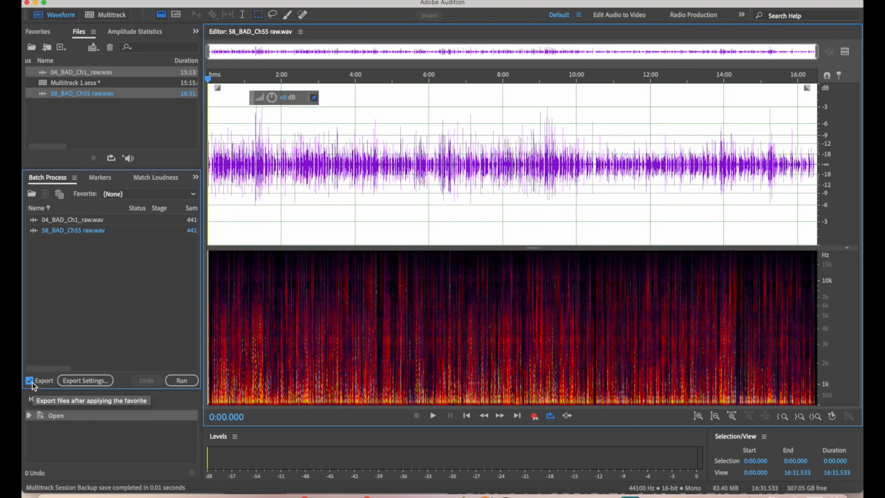
Step: Open the batch export settings and set the export location to the Desktop folder
{"action": "left_click", "coordinate": [93, 380]}
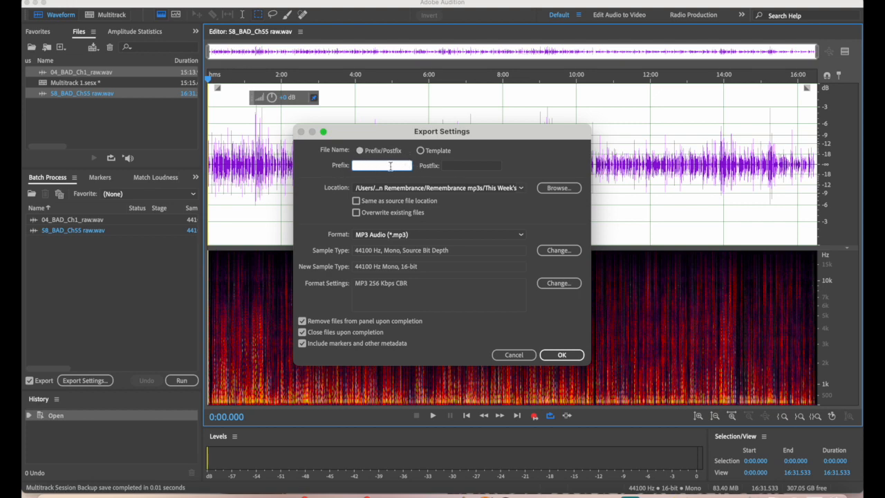
{"action": "left_click", "coordinate": [552, 187]}
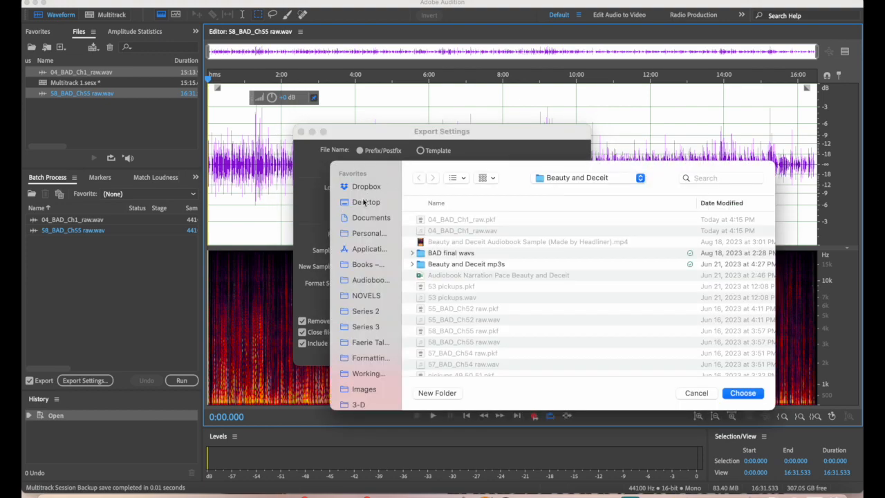
{"action": "left_click", "coordinate": [365, 202]}
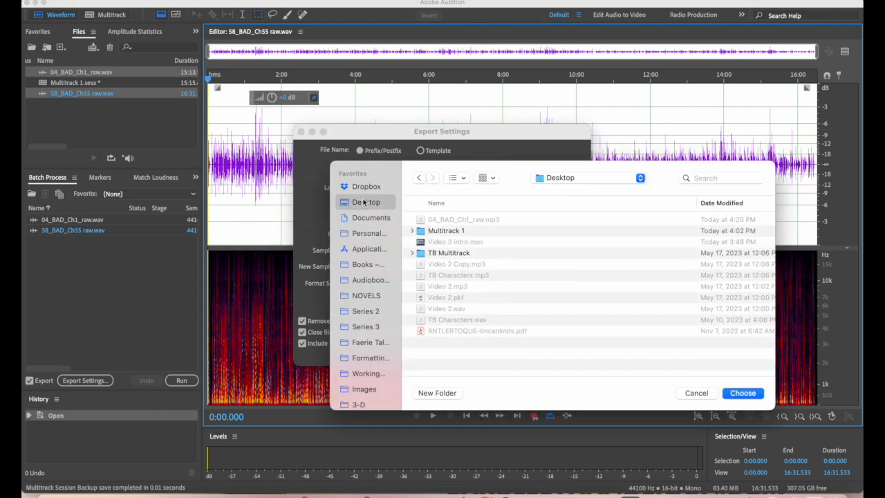
{"action": "left_click", "coordinate": [742, 393]}
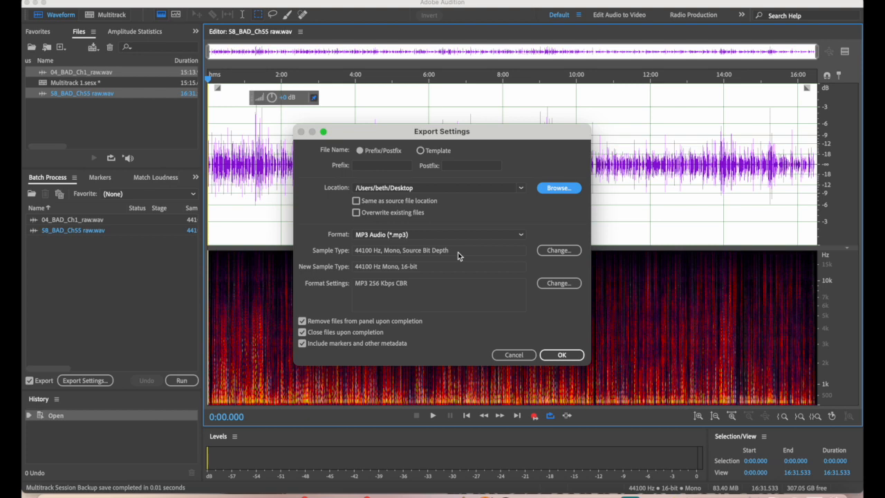
Step: Review the batch export's sample type conversion and bit depth options, keeping 44100 Hz, Mono and Same as Source
{"action": "left_click", "coordinate": [553, 251]}
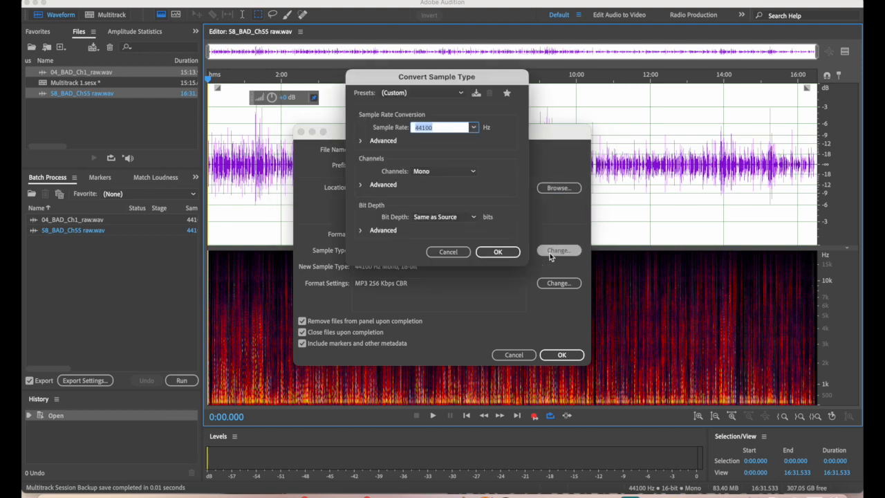
{"action": "left_click", "coordinate": [475, 217]}
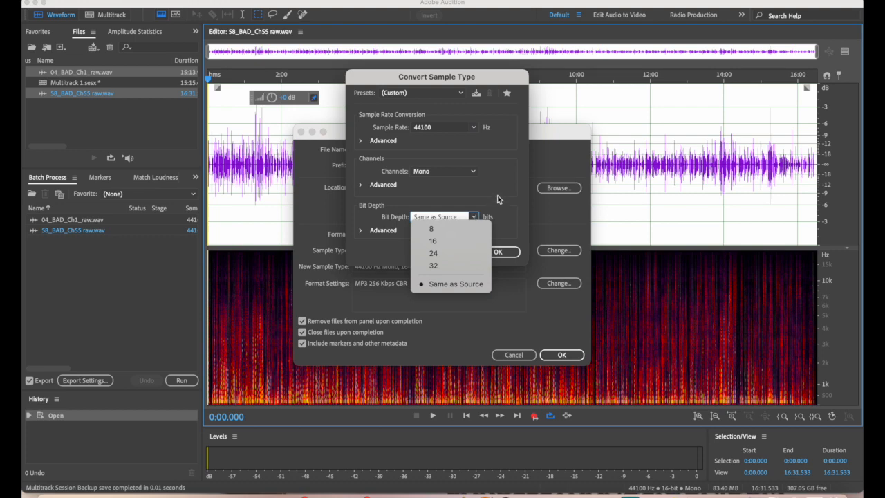
{"action": "left_click", "coordinate": [498, 195]}
{"action": "left_click", "coordinate": [503, 251]}
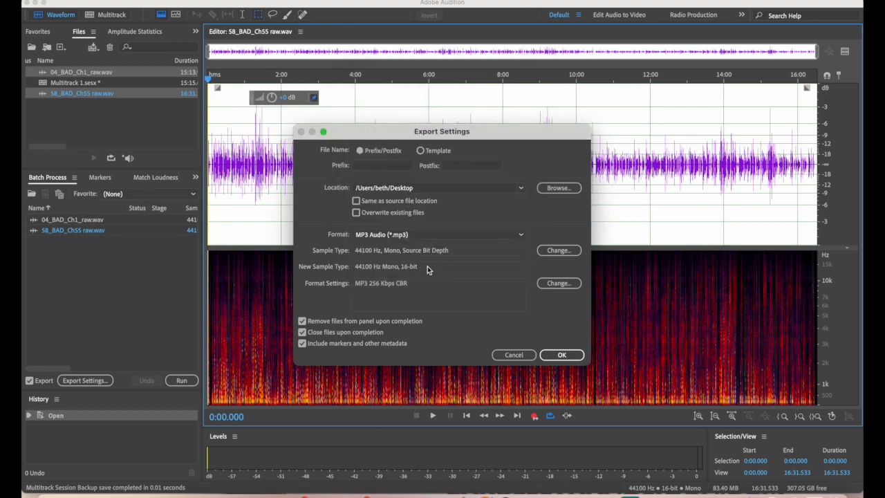
{"action": "left_click", "coordinate": [559, 251]}
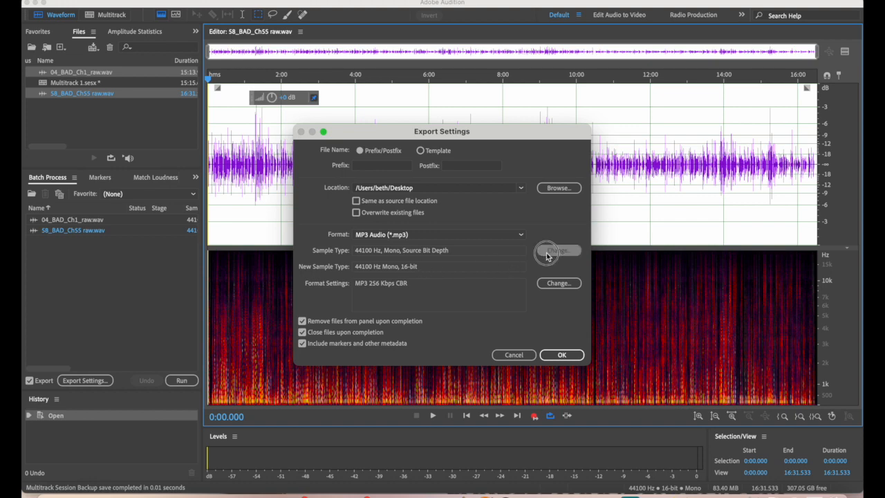
{"action": "left_click", "coordinate": [498, 252]}
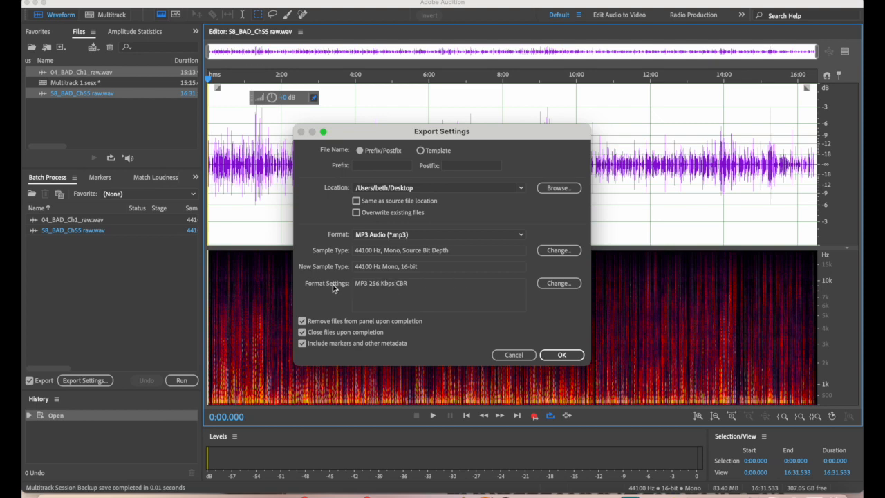
{"action": "left_click", "coordinate": [558, 250]}
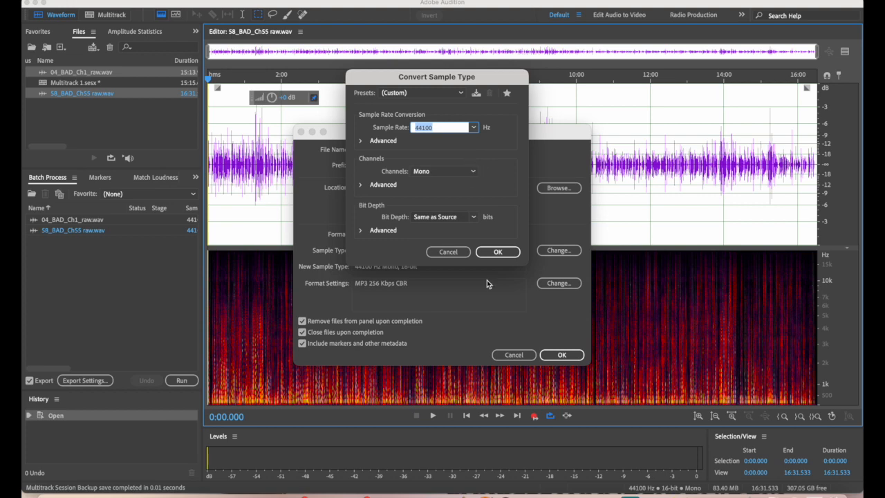
{"action": "left_click", "coordinate": [495, 253]}
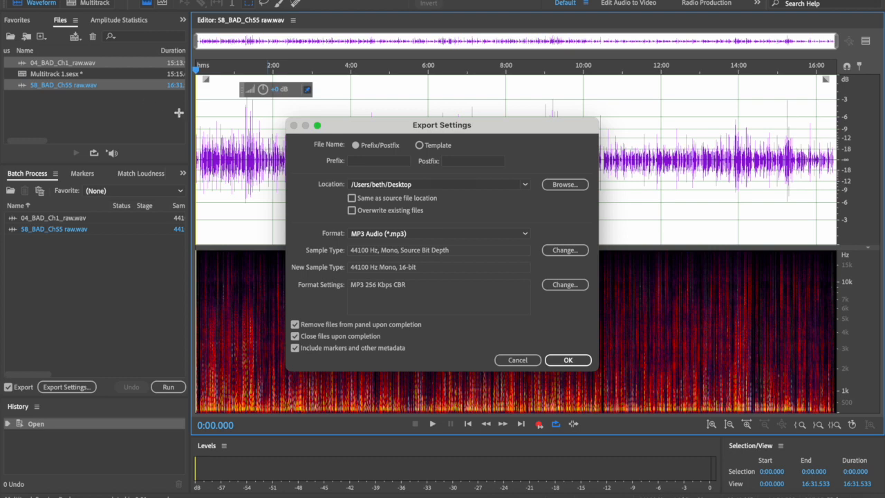
Step: Turn off closing files upon completion, accept the export settings, and run the batch export of both chapter recordings
{"action": "left_click", "coordinate": [295, 337]}
{"action": "left_click", "coordinate": [568, 361]}
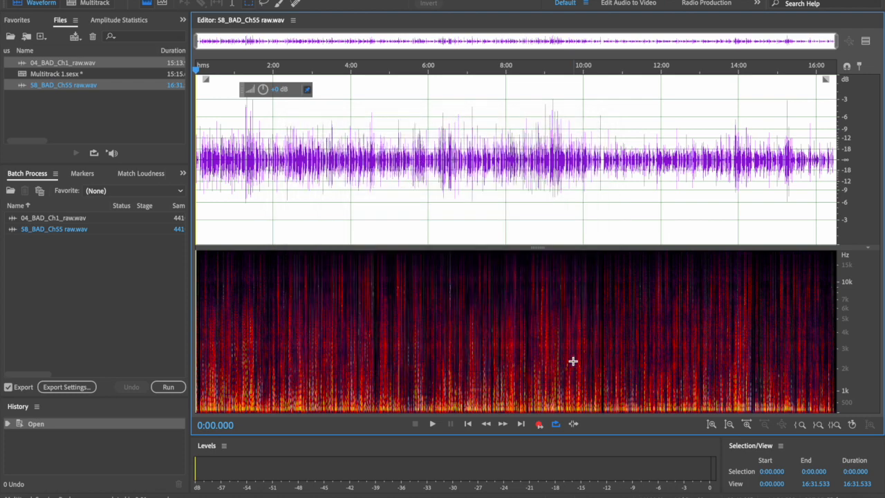
{"action": "left_click", "coordinate": [169, 388]}
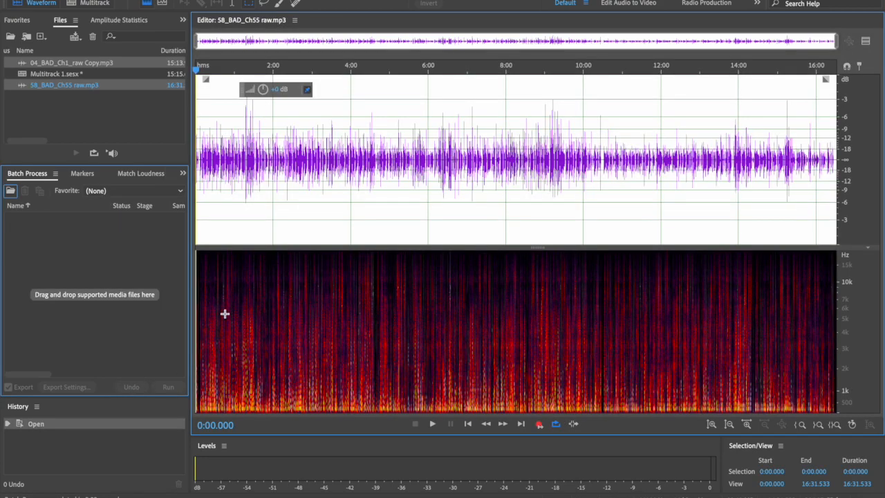
Step: Check the desktop for the exported chapter MP3 files and return to the audio editor
{"action": "key", "text": "ctrl+Right"}
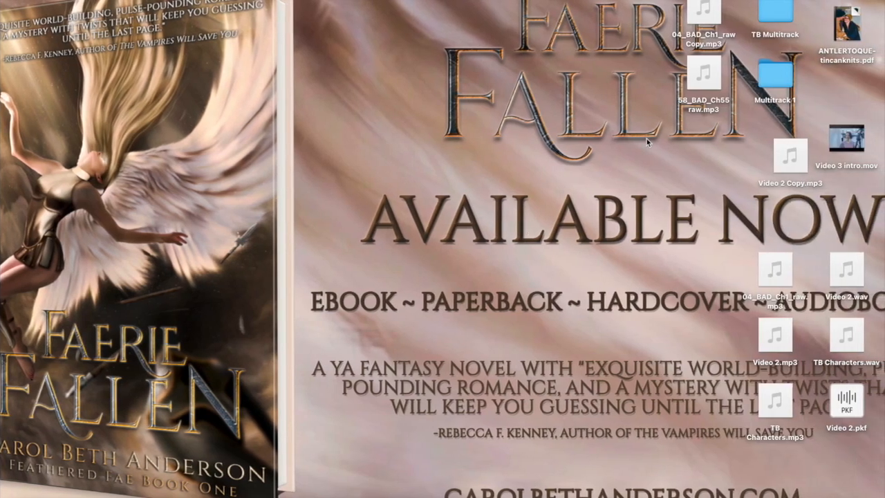
{"action": "mouse_move", "coordinate": [707, 25]}
{"action": "key", "text": "ctrl+Left"}
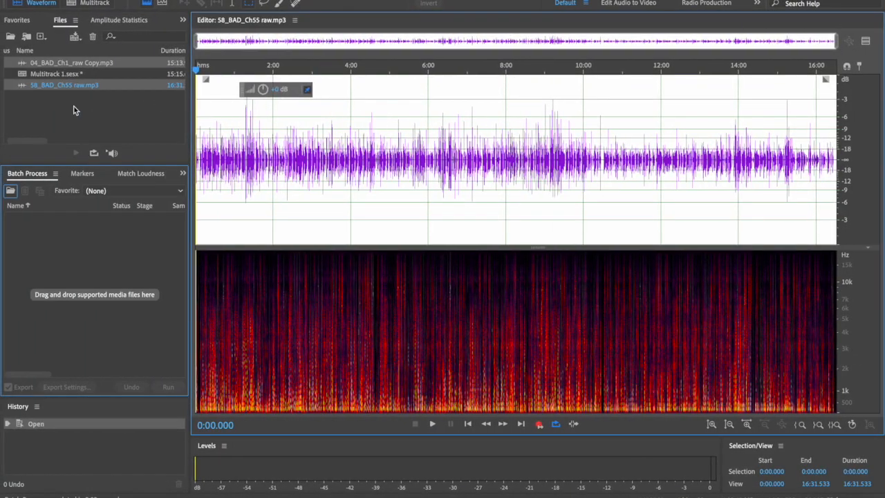